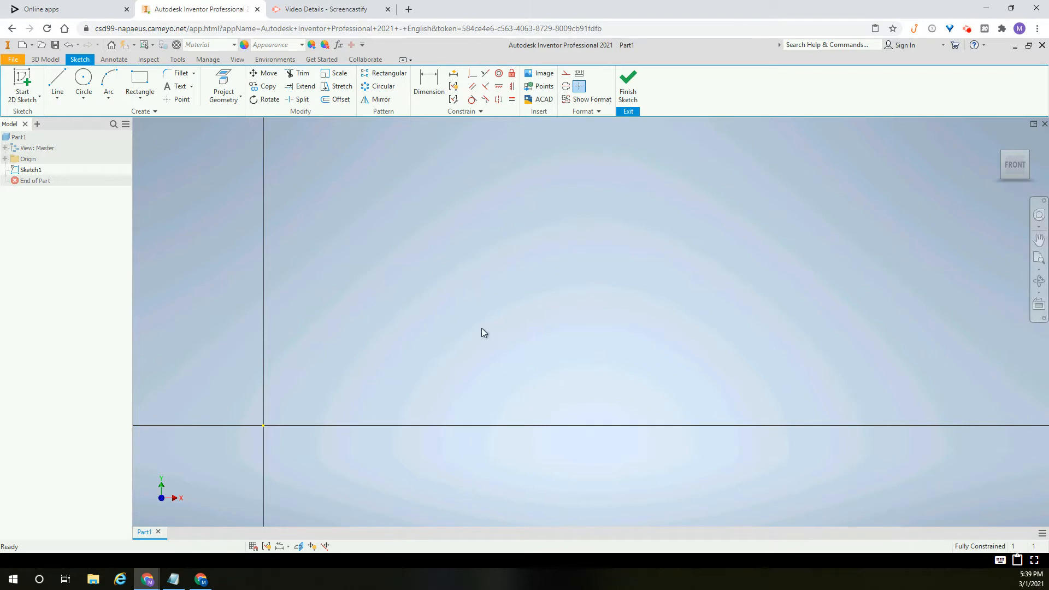
Draw a horizontal line about 0.78 in long from the origin along the positive X axis
left_click(58, 82)
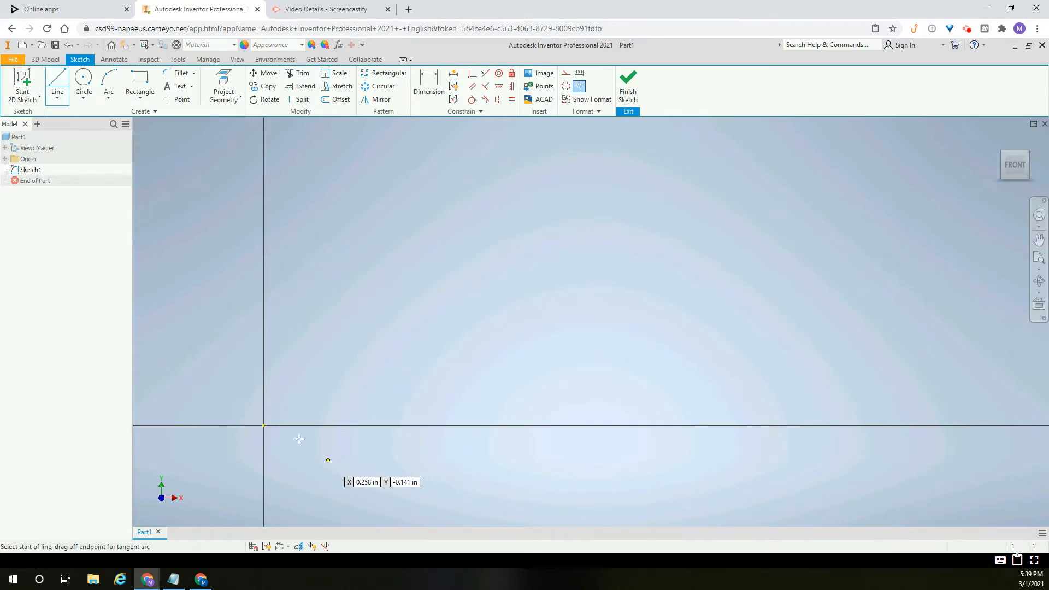
left_click(263, 425)
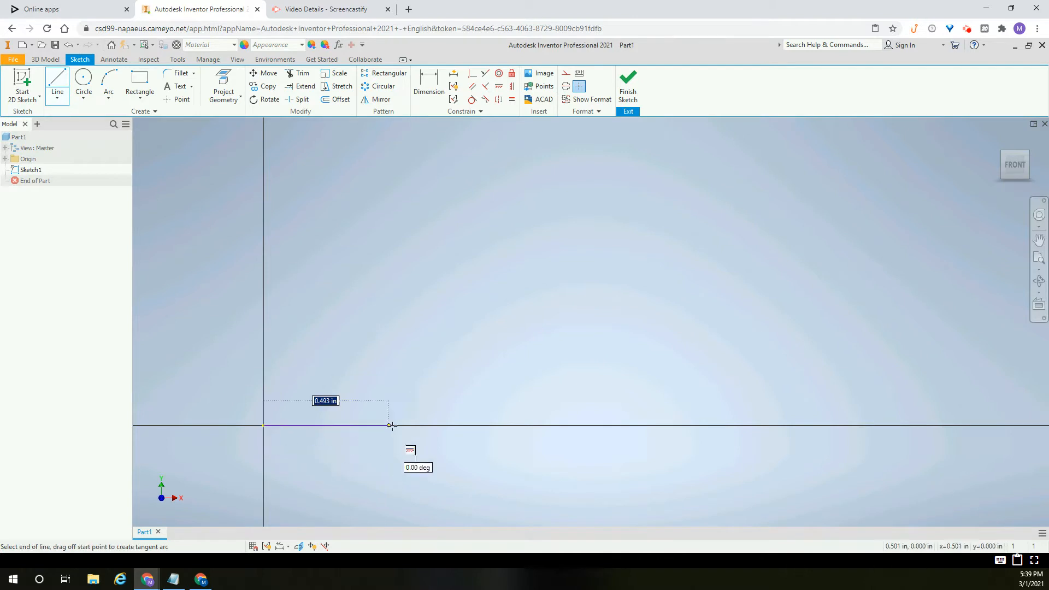
left_click(457, 425)
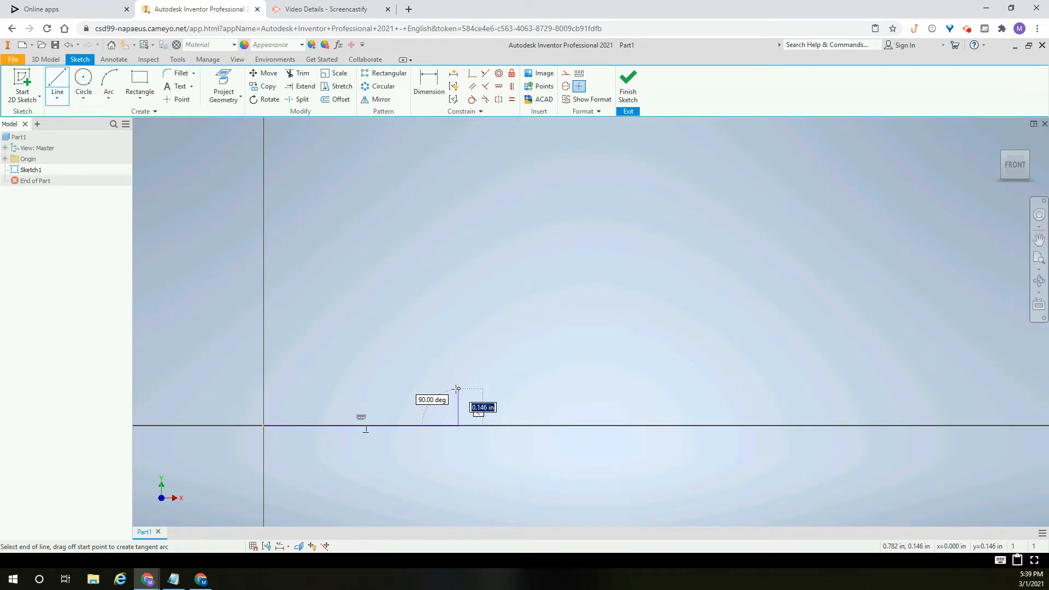
key("Escape")
Draw a vertical line about 0.51 in long upward from the origin
left_click(53, 79)
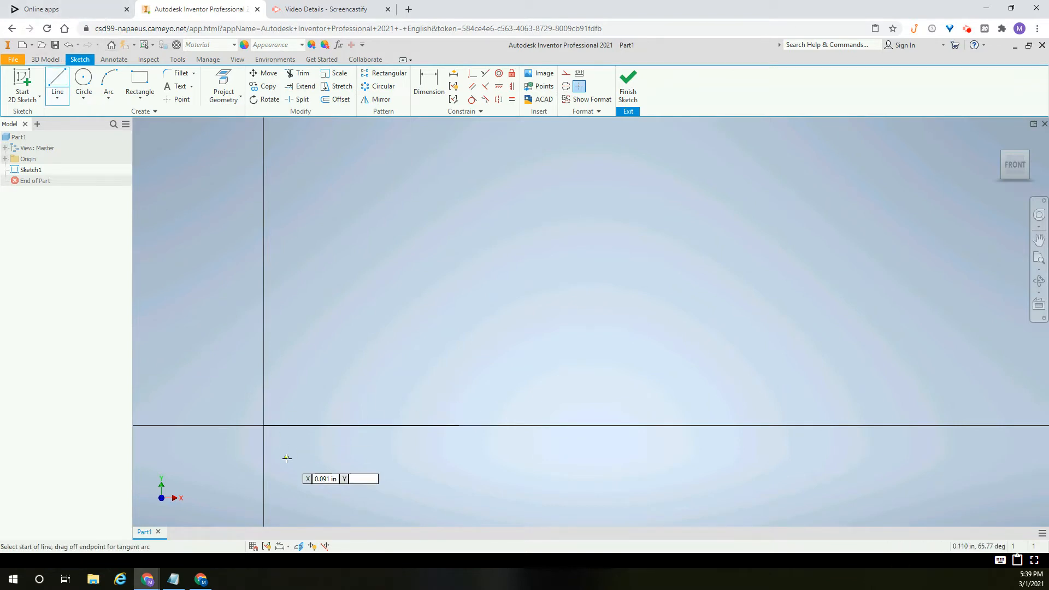
left_click(264, 425)
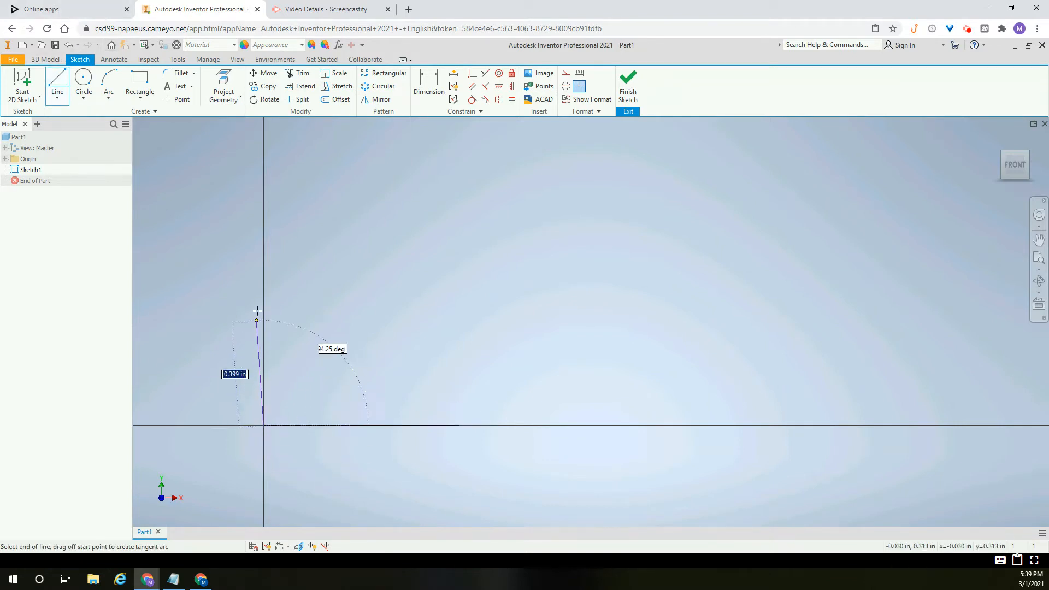
left_click(263, 298)
key("Escape")
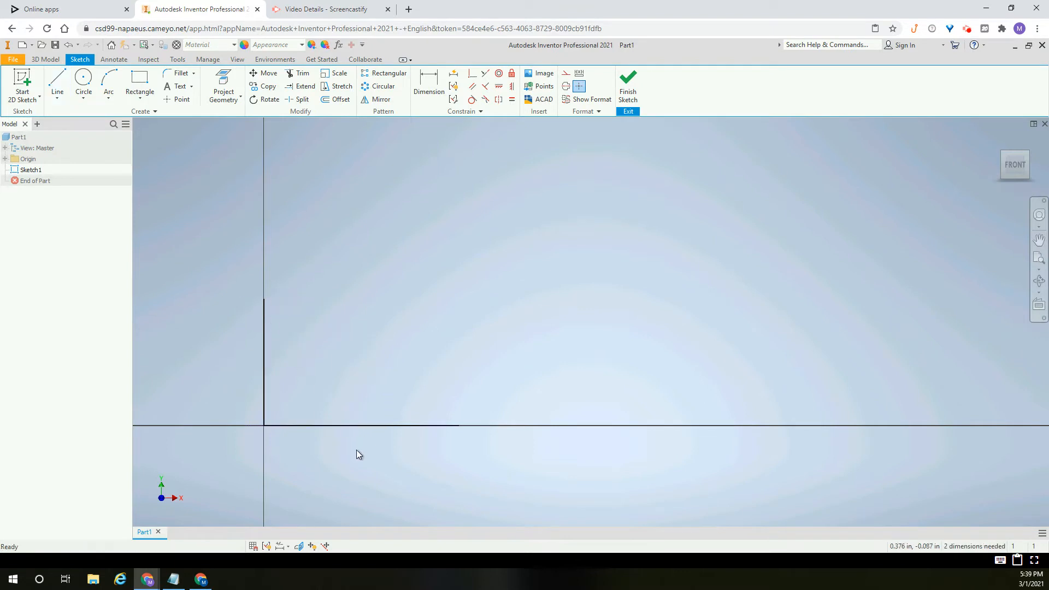
Dimension the horizontal base line at 2 in
key("d")
left_click(392, 425)
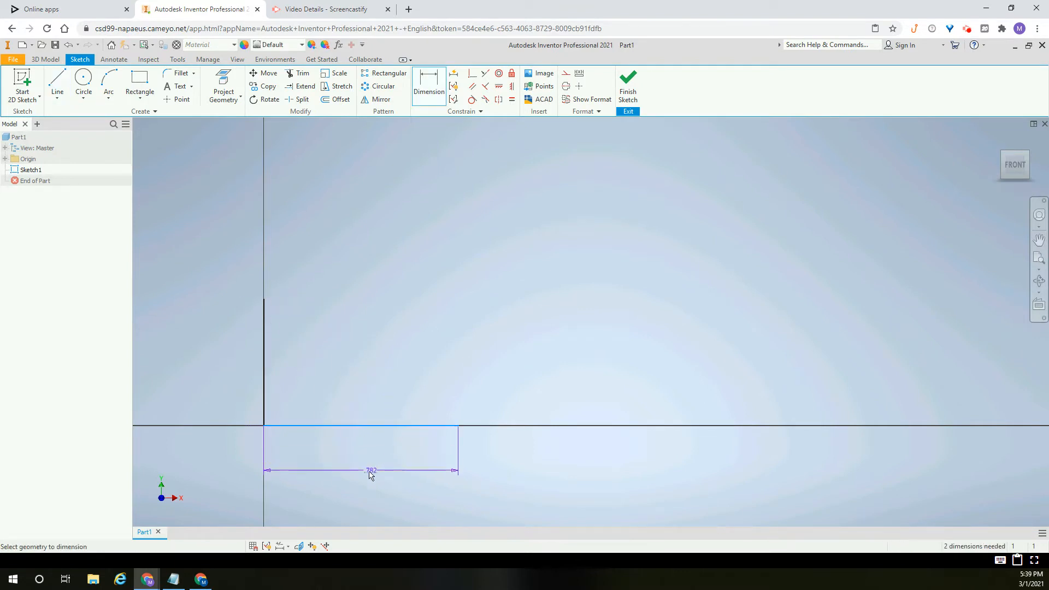
left_click(397, 483)
type("2")
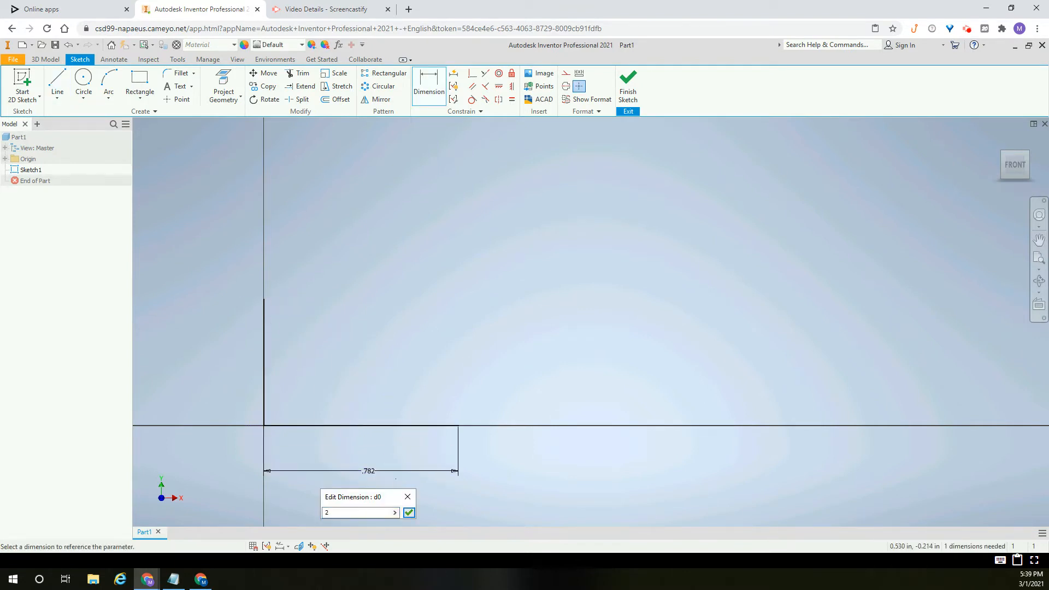
left_click(409, 512)
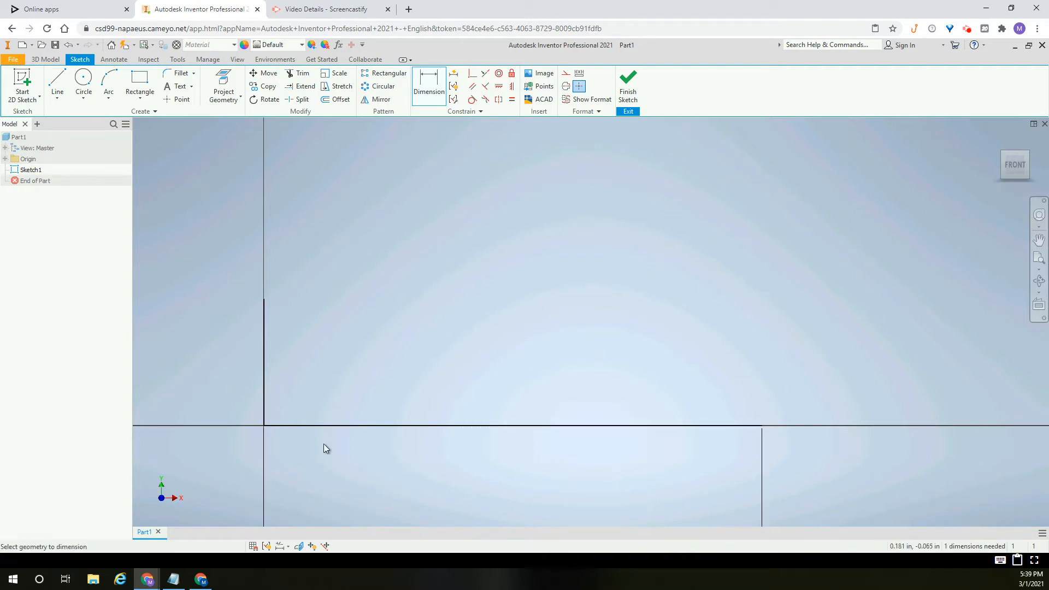
Dimension the vertical line at 1 in
left_click(258, 381)
left_click(218, 378)
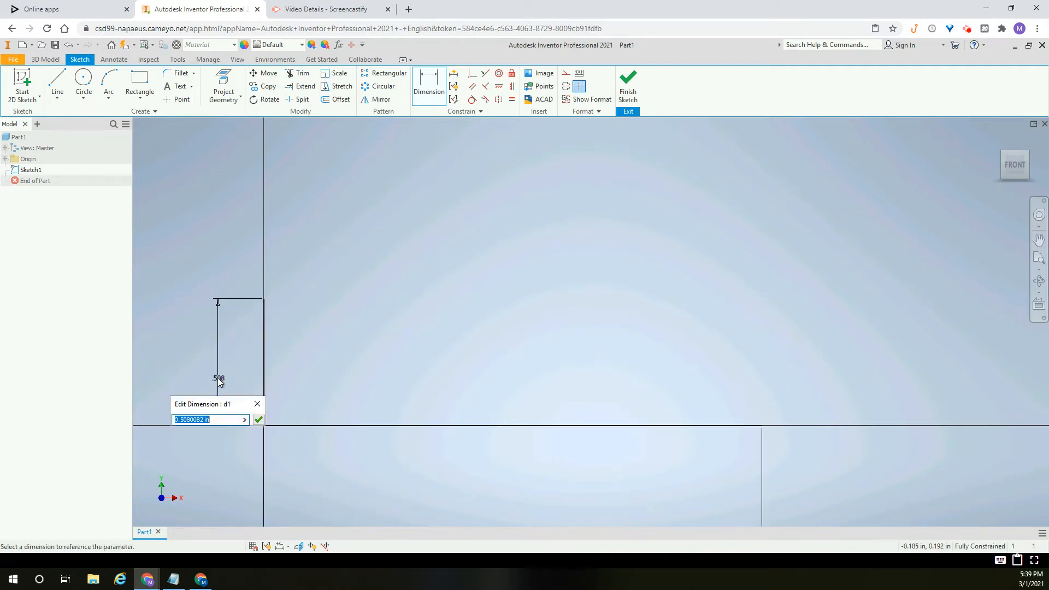
type("1")
key("Return")
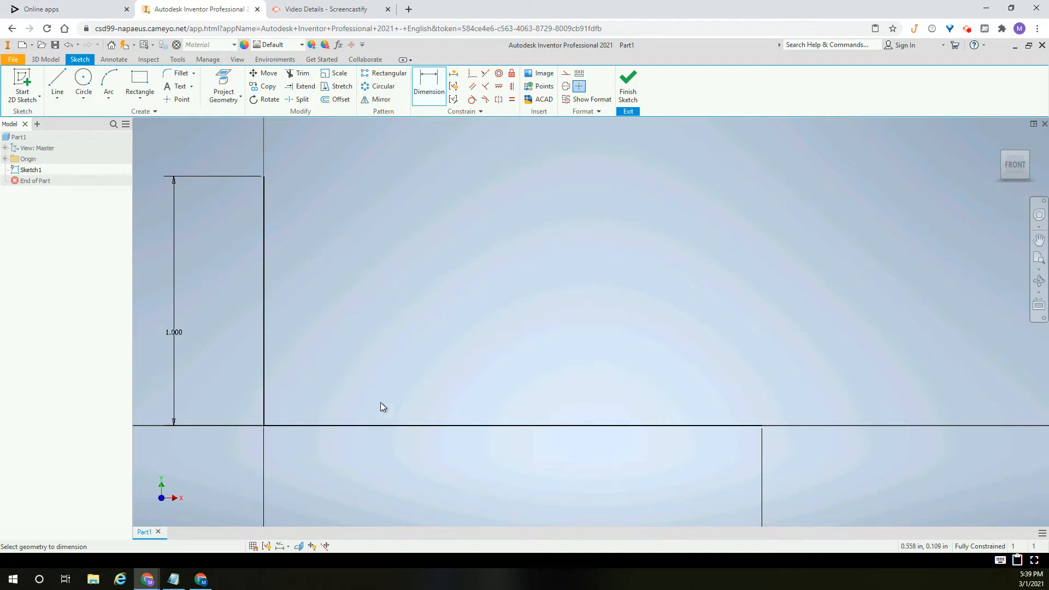
Close the L-shaped profile with lines from the upright's upper end: 0.25 in across, 0.75 in down, across level with the base's end, and down to it
key("l")
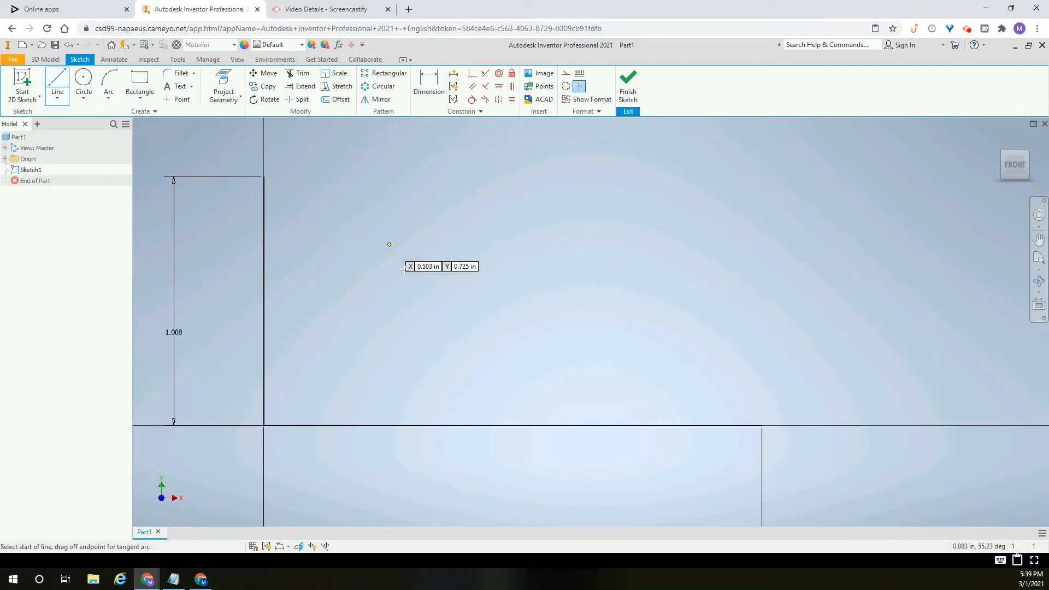
left_click(261, 179)
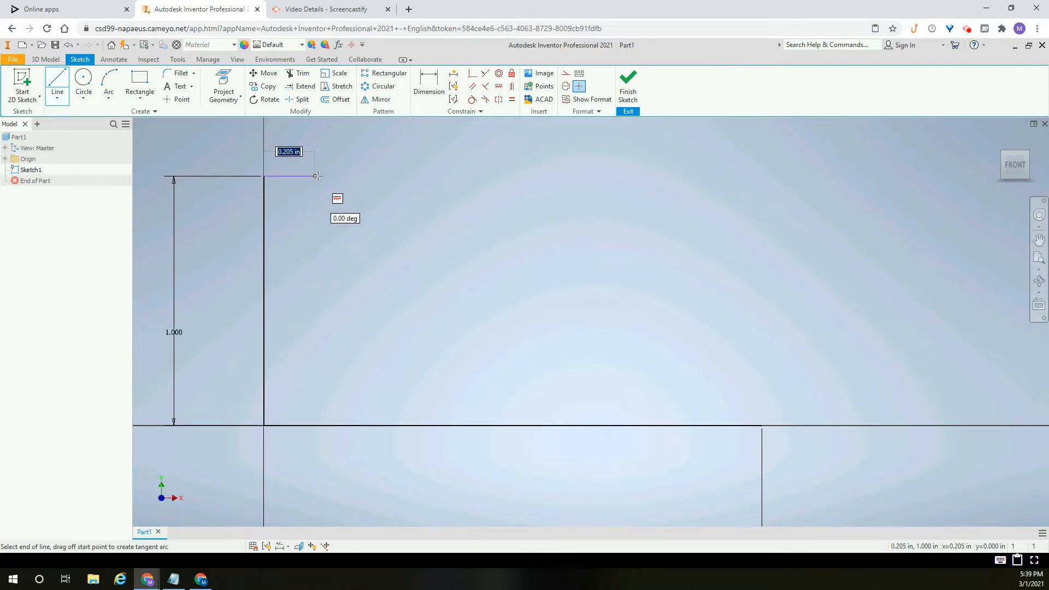
type(".25")
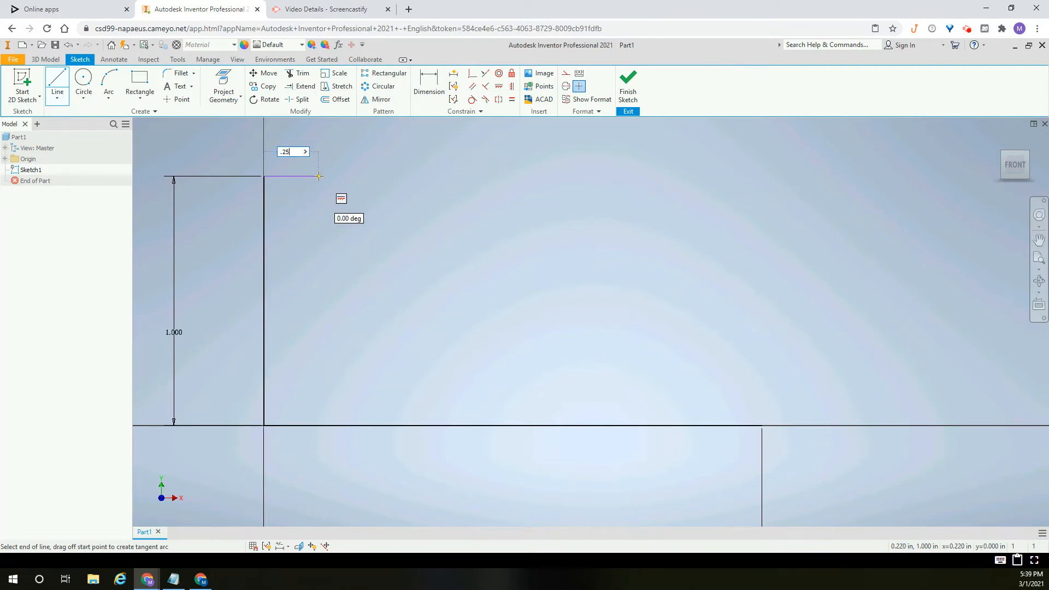
key("Return")
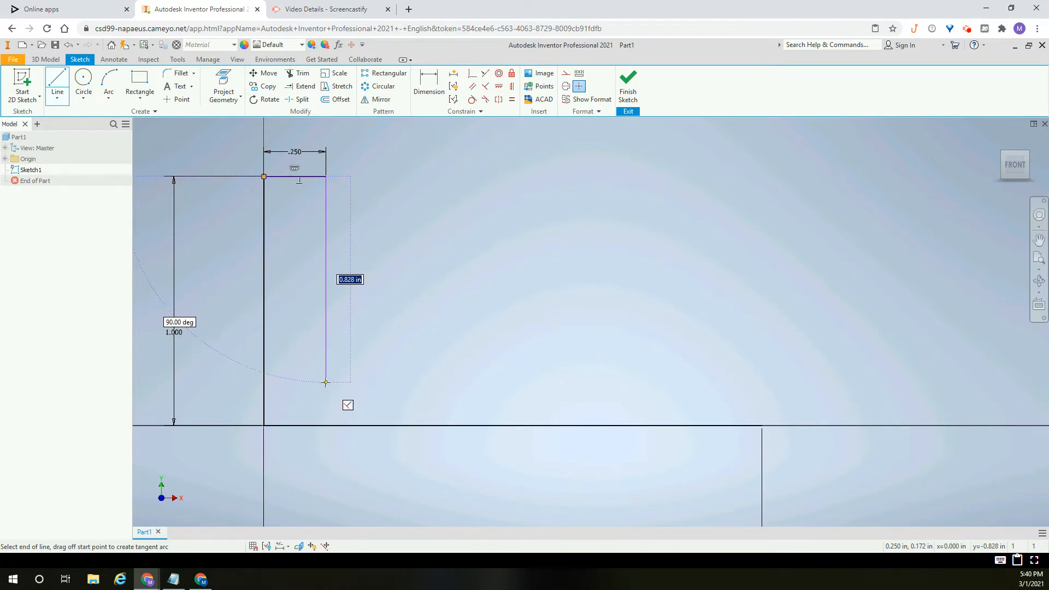
type(".75")
key("Return")
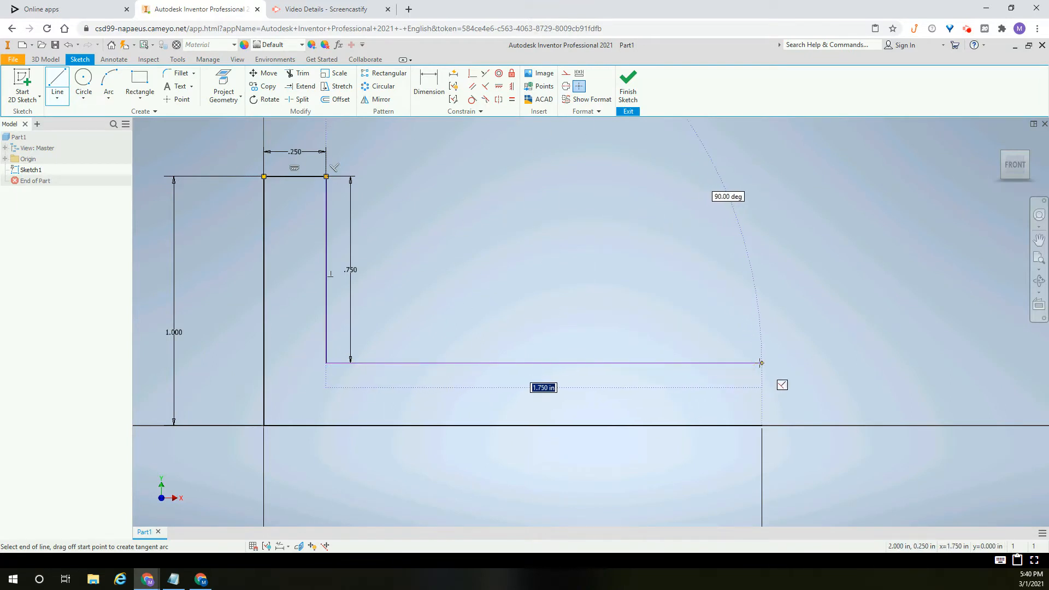
left_click(763, 362)
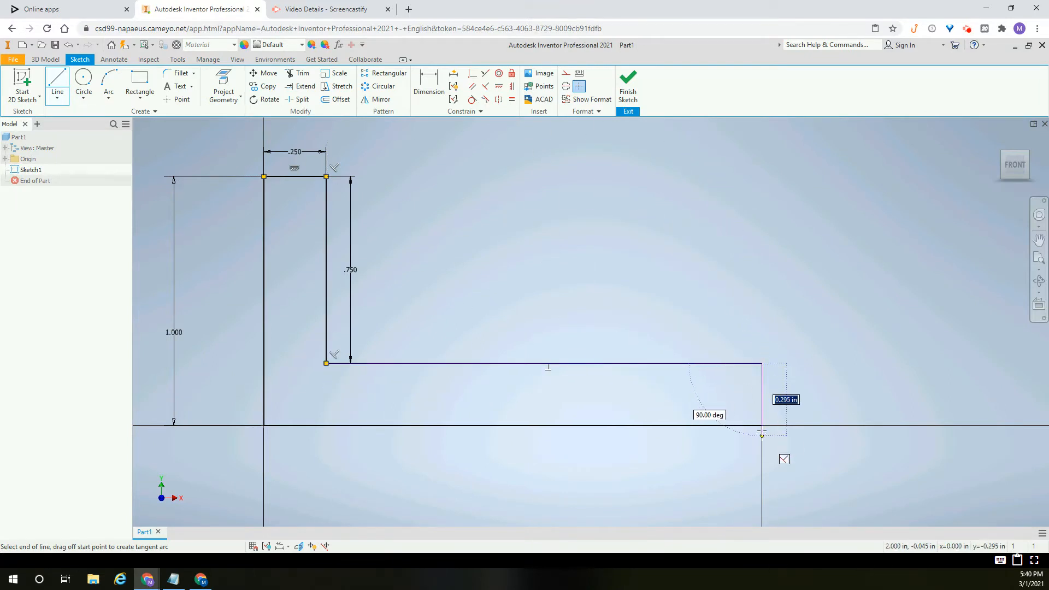
double_click(762, 425)
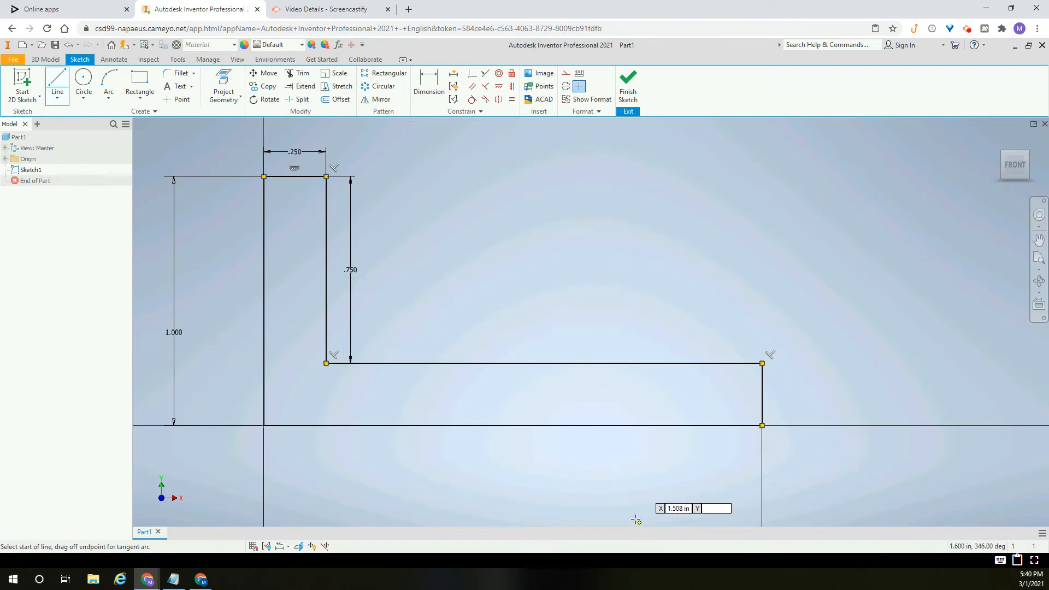
key("Escape")
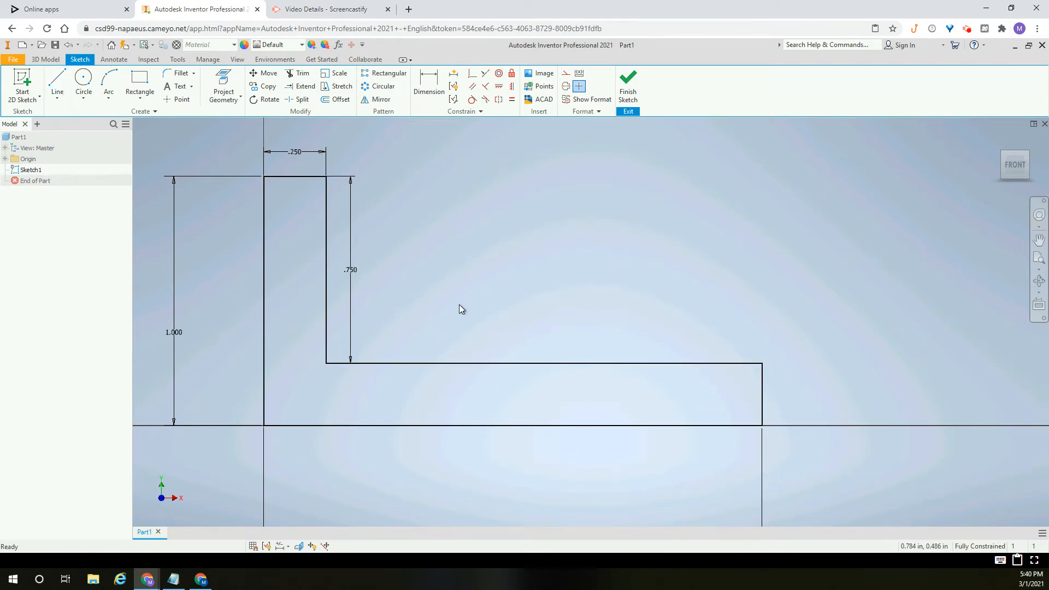
Draw an upward-bulging three-point arc between the ends of the 0.25 in edge and reshape it to a radius of about 0.13 in
middle_click_drag(541, 243, 517, 323)
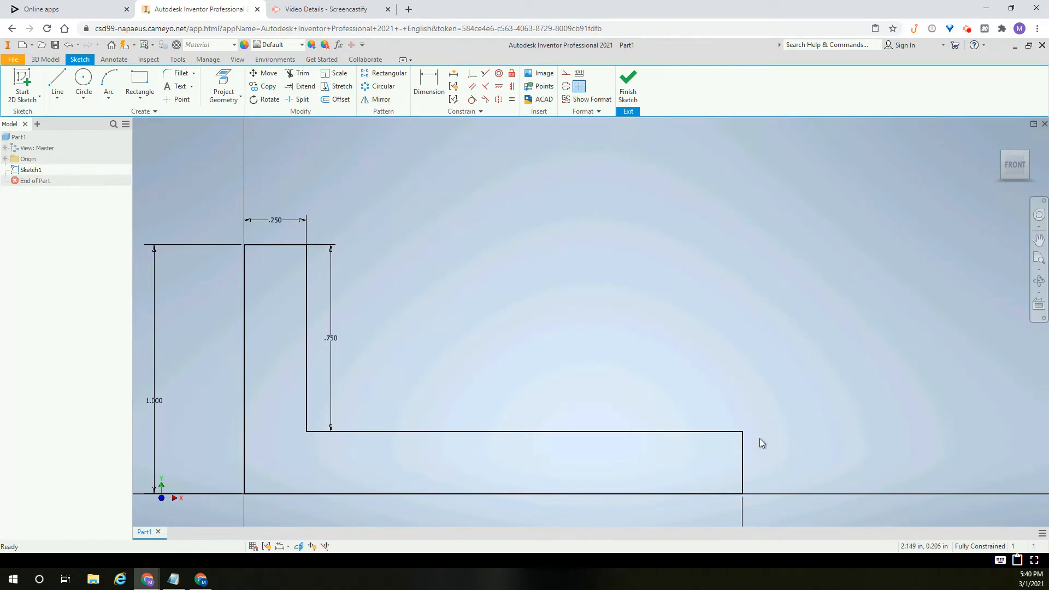
left_click(109, 98)
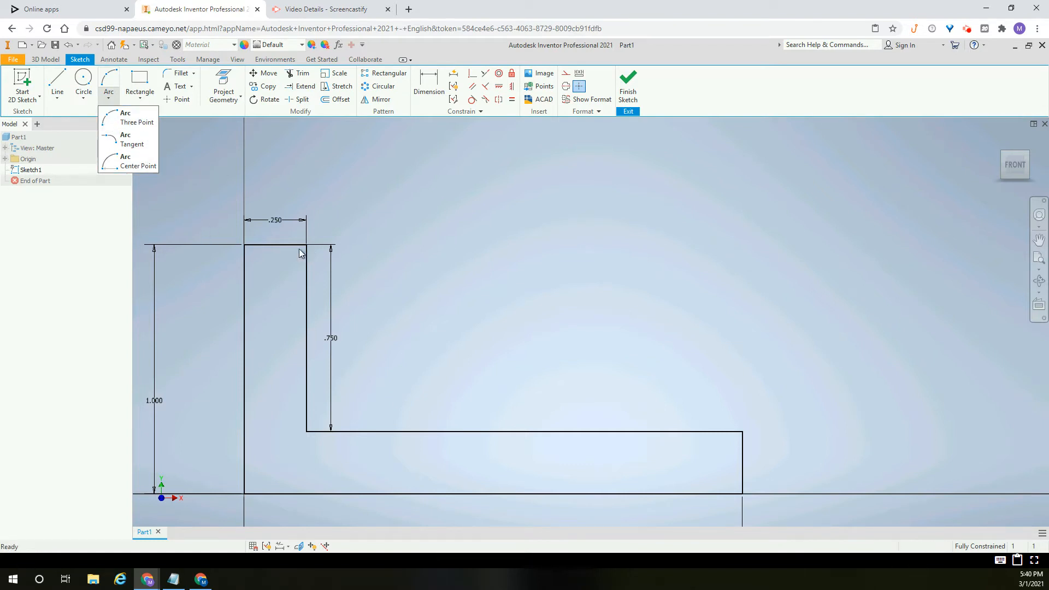
left_click(129, 117)
left_click(245, 245)
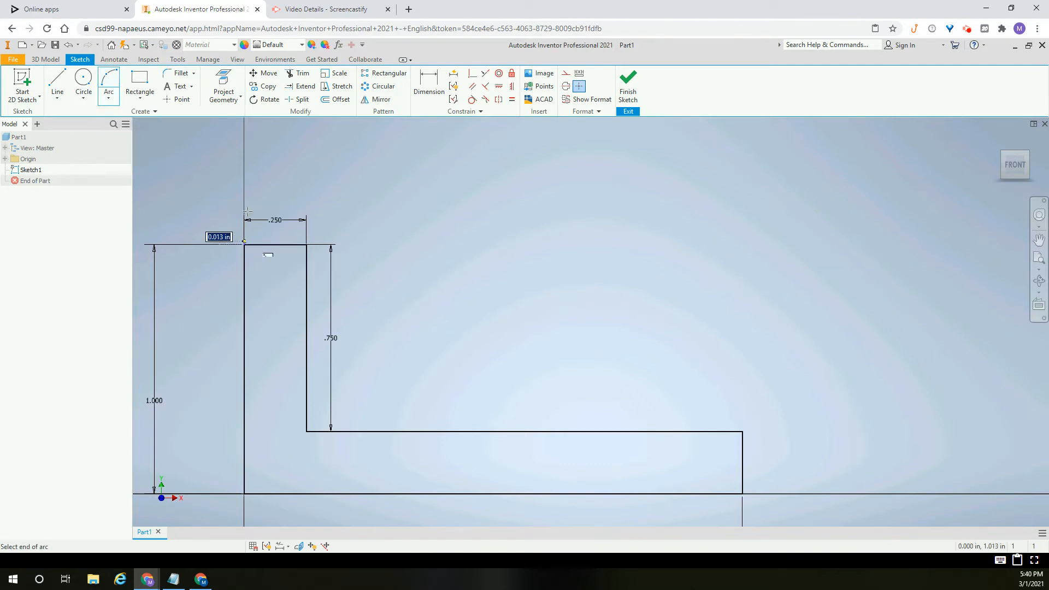
left_click(307, 244)
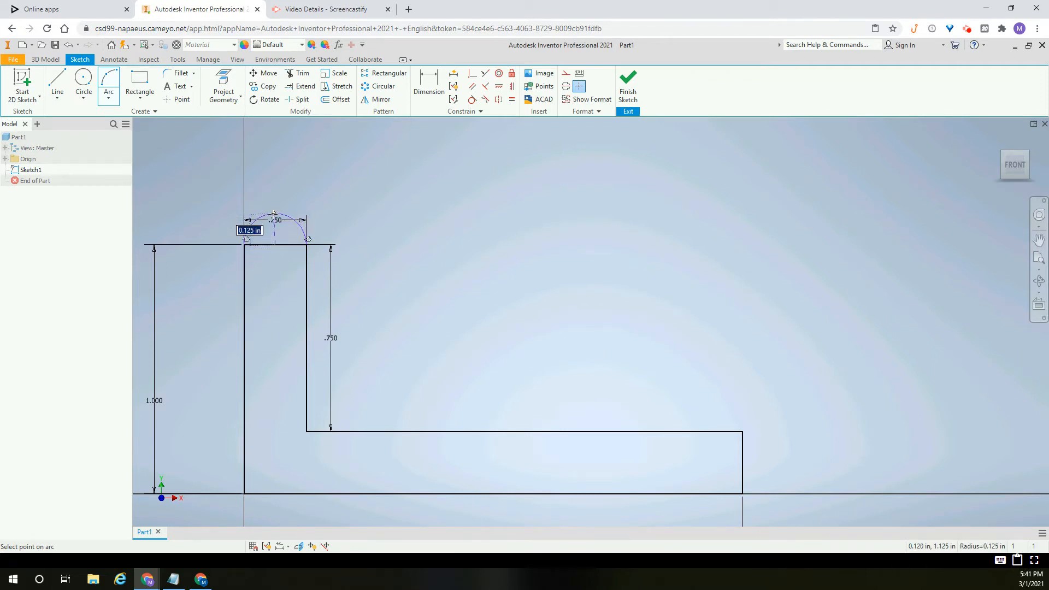
scroll(273, 213, "down", 3)
scroll(270, 217, "up", 6)
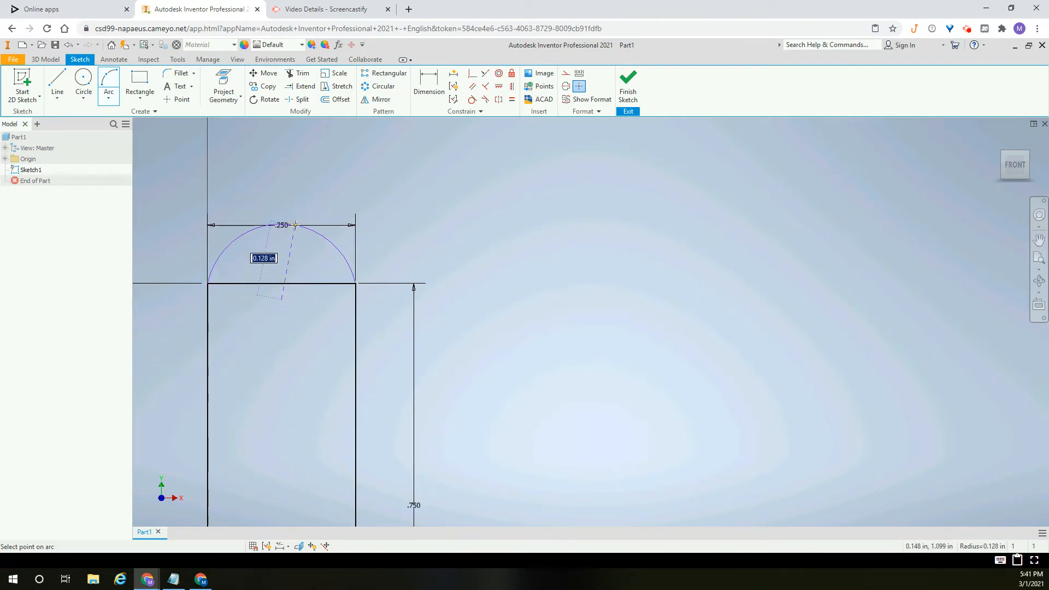
left_click(284, 178)
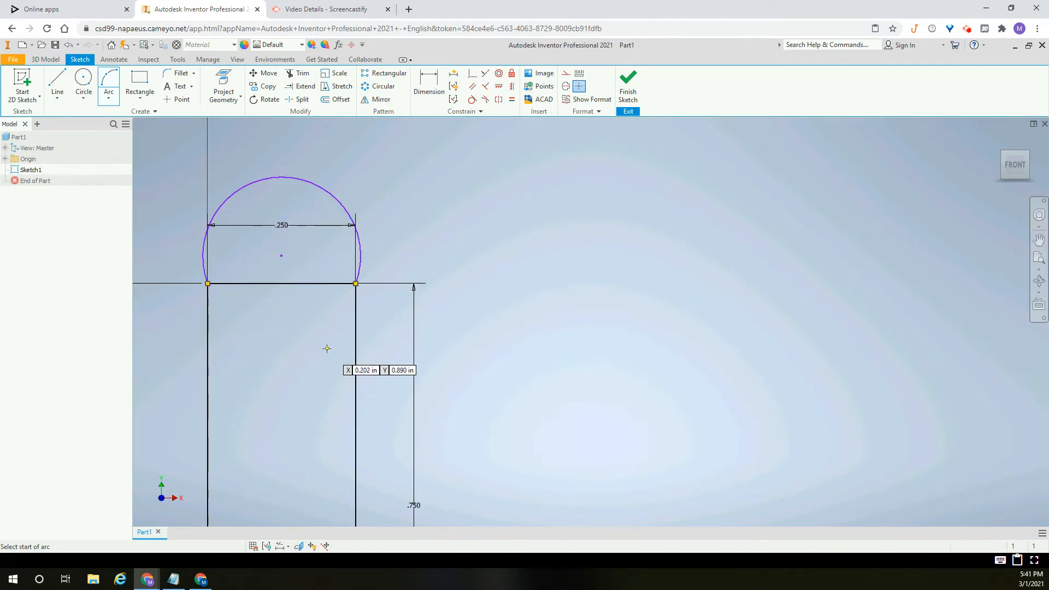
key("Escape")
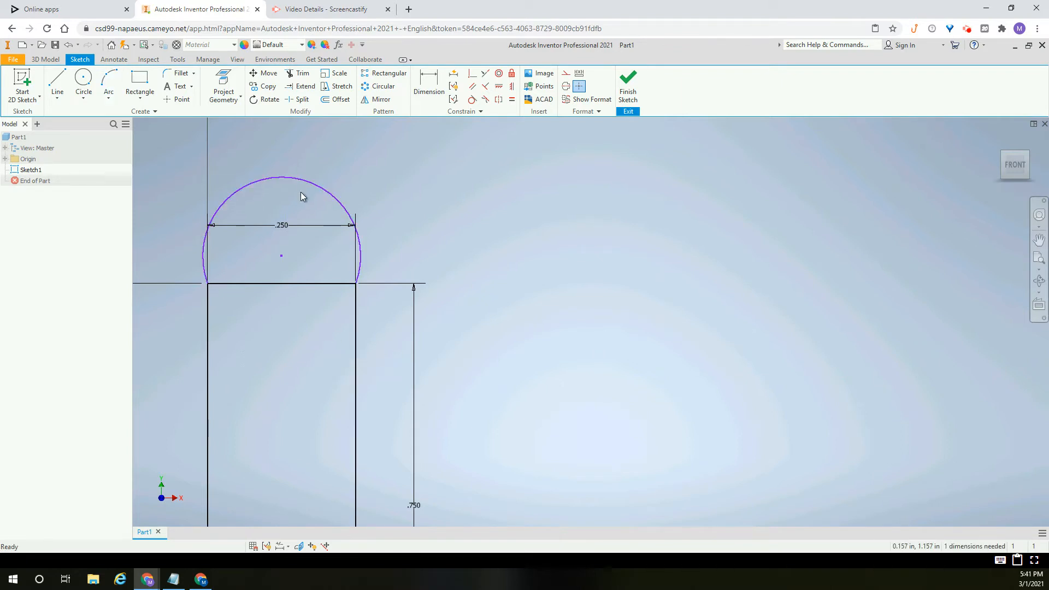
left_click_drag(288, 182, 361, 165)
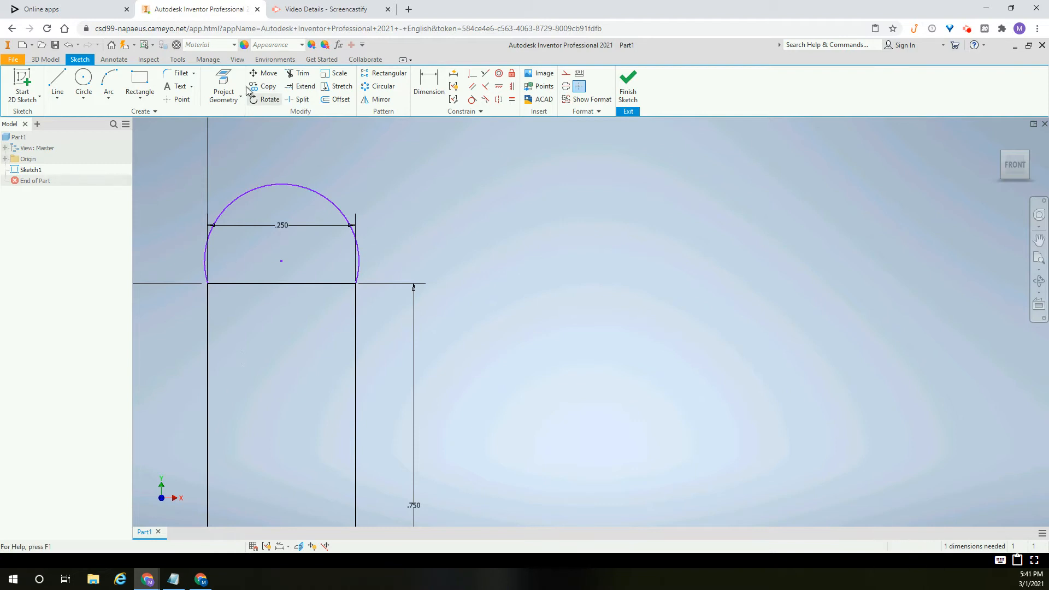
Try dimensioning the arc's radius at 0.125 in and undo that dimension
left_click(437, 99)
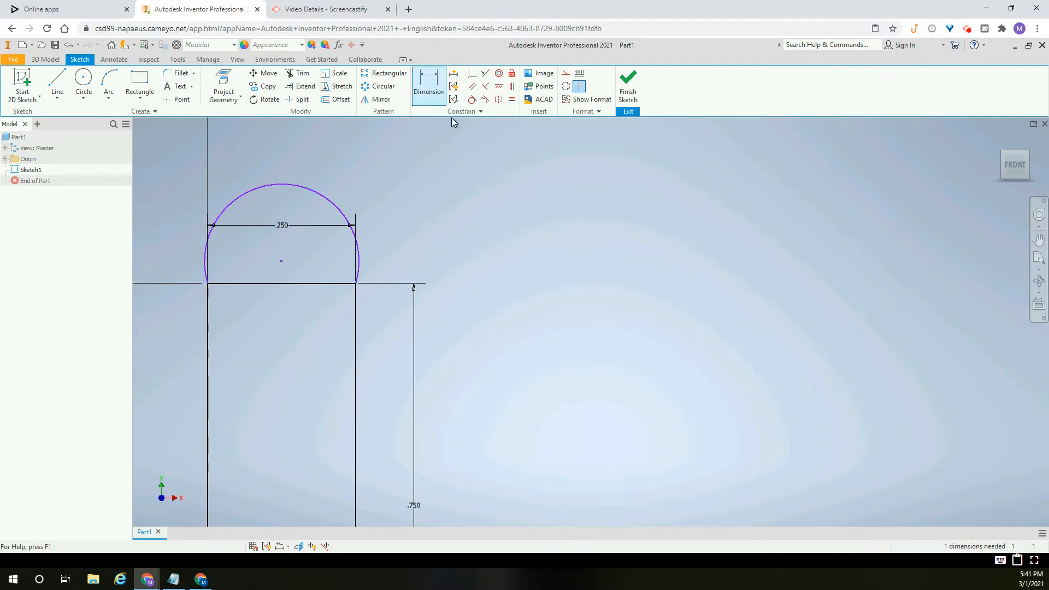
left_click(283, 188)
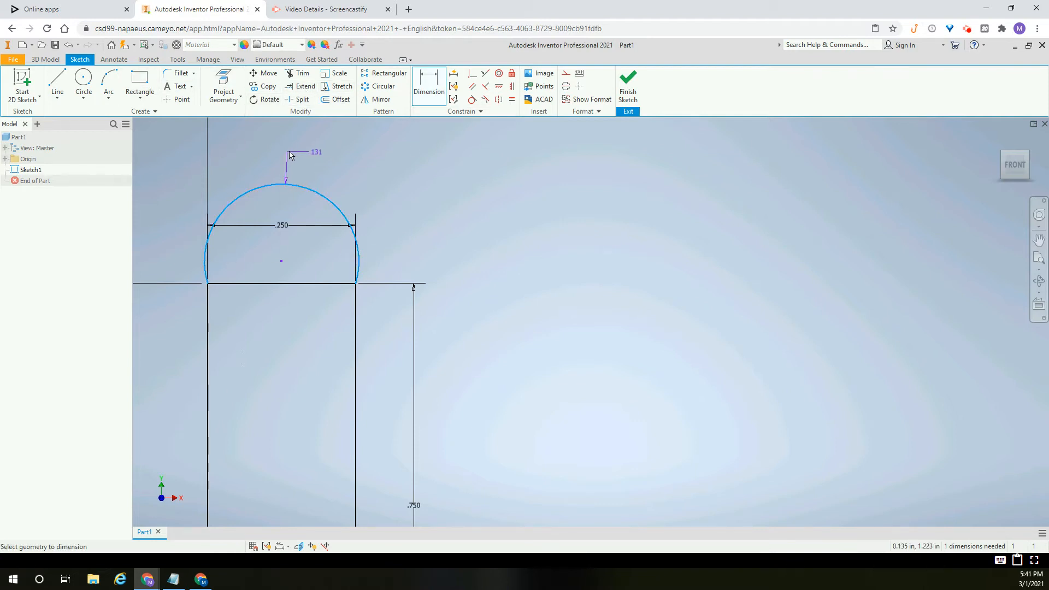
left_click(306, 151)
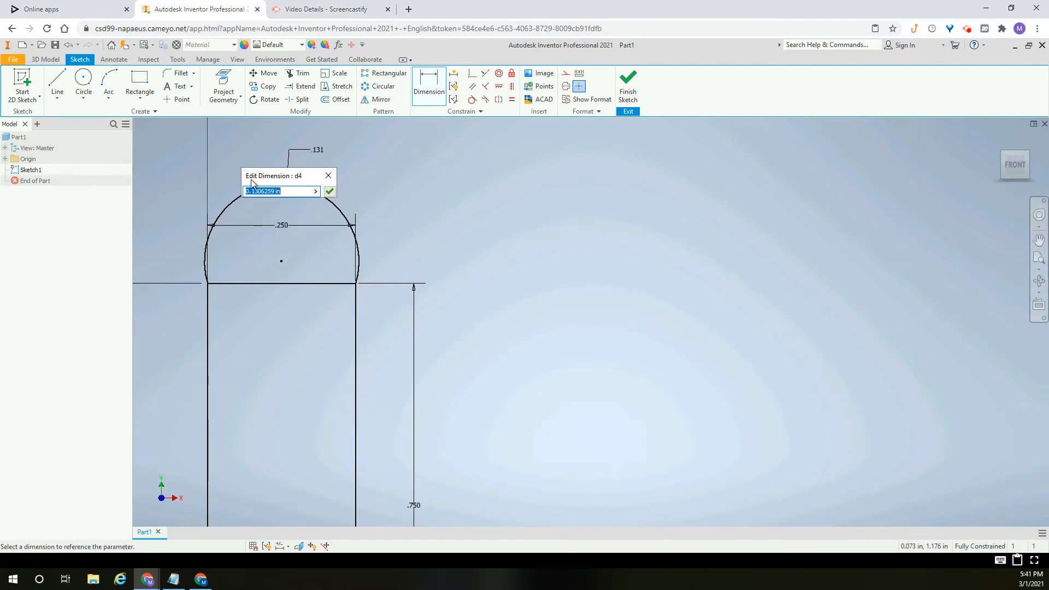
type(".125")
key("Return")
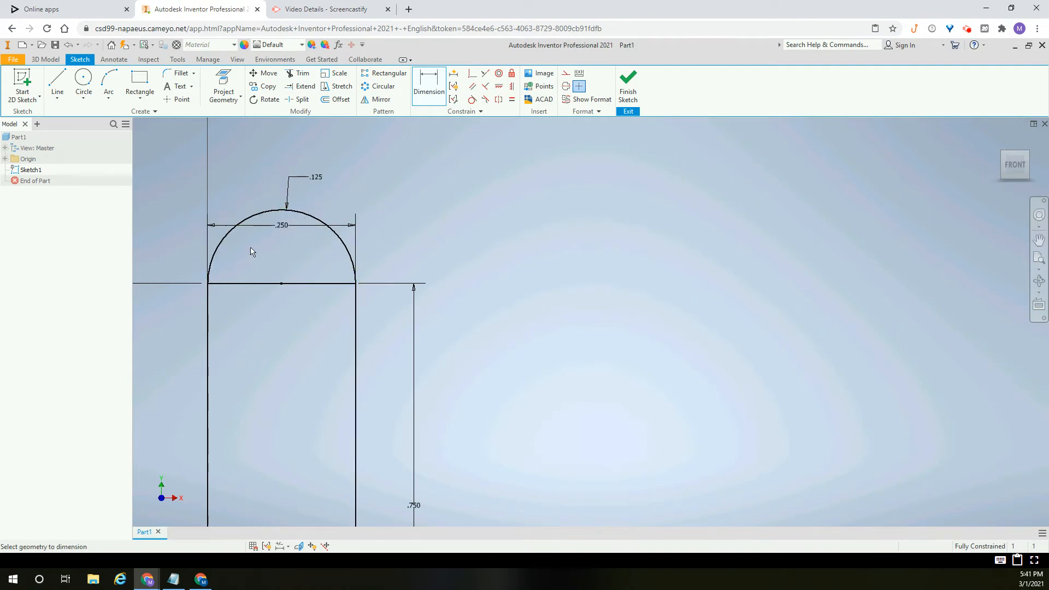
key("ctrl+z")
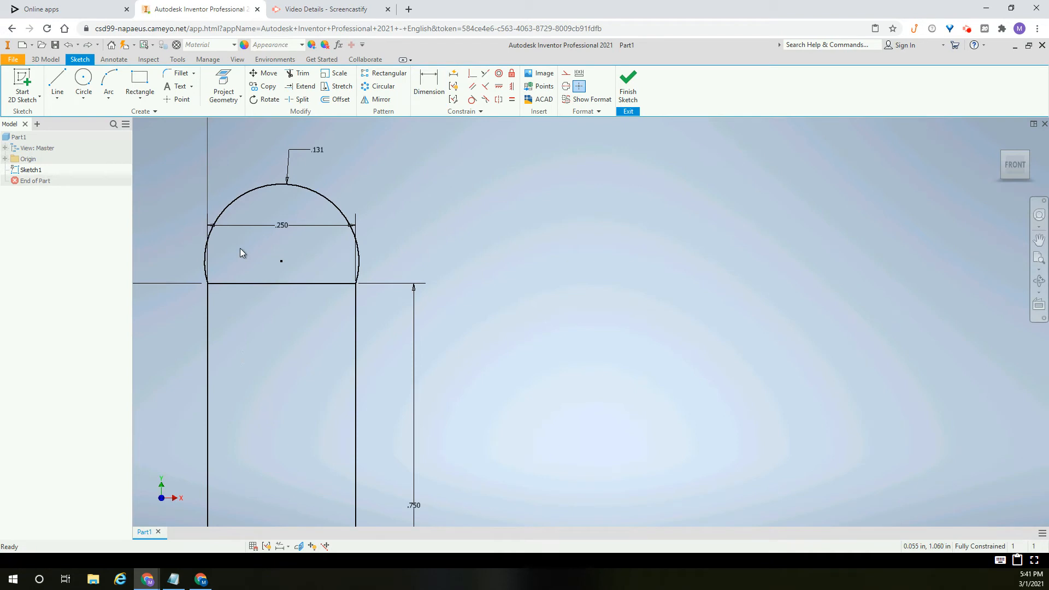
key("ctrl+z")
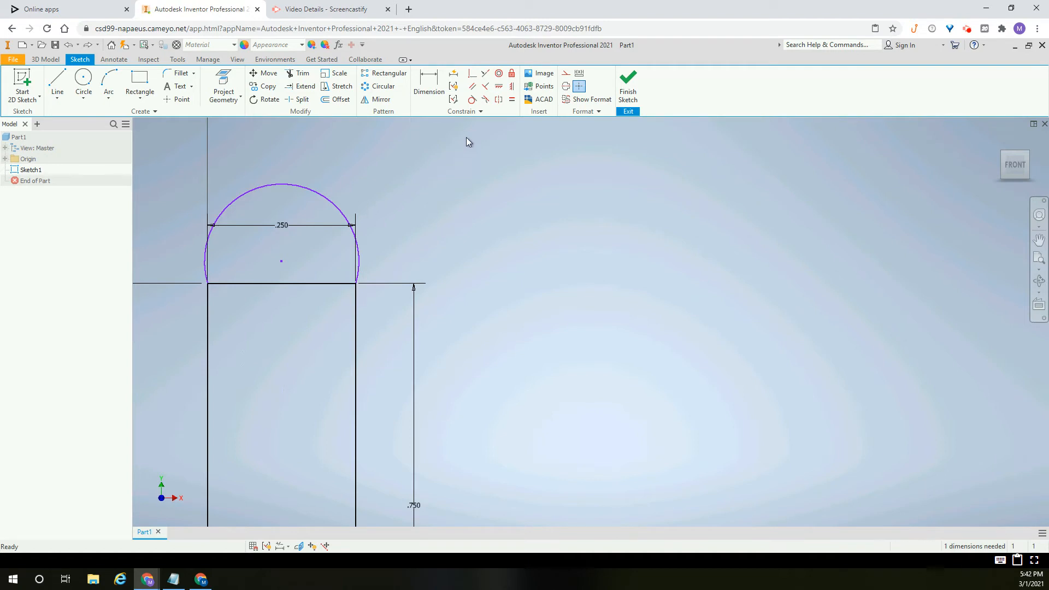
Apply a tangent constraint between the arc and the upright's outer vertical line
left_click(471, 99)
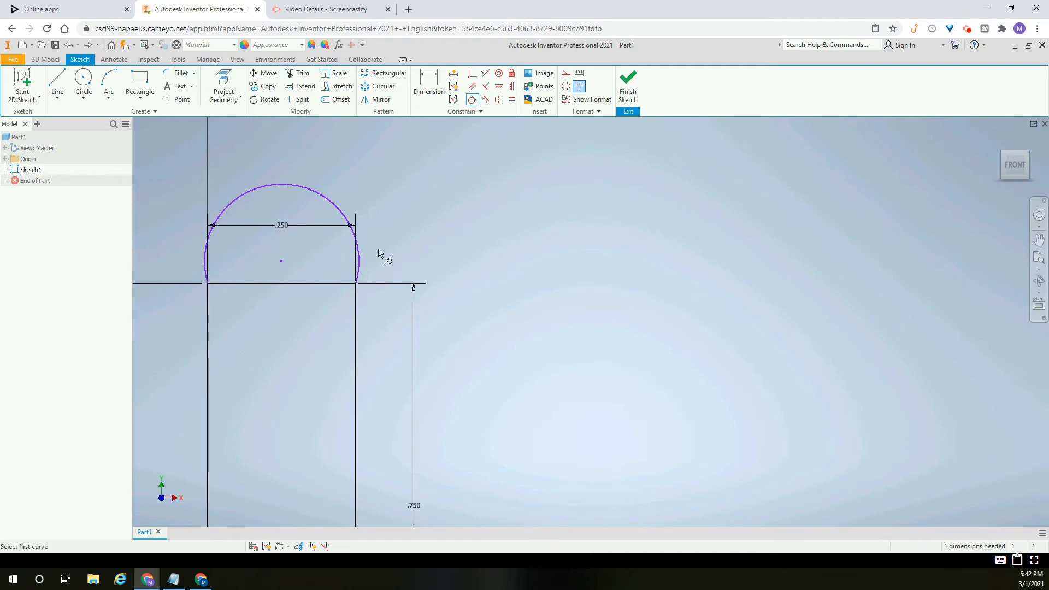
left_click(207, 271)
left_click(208, 300)
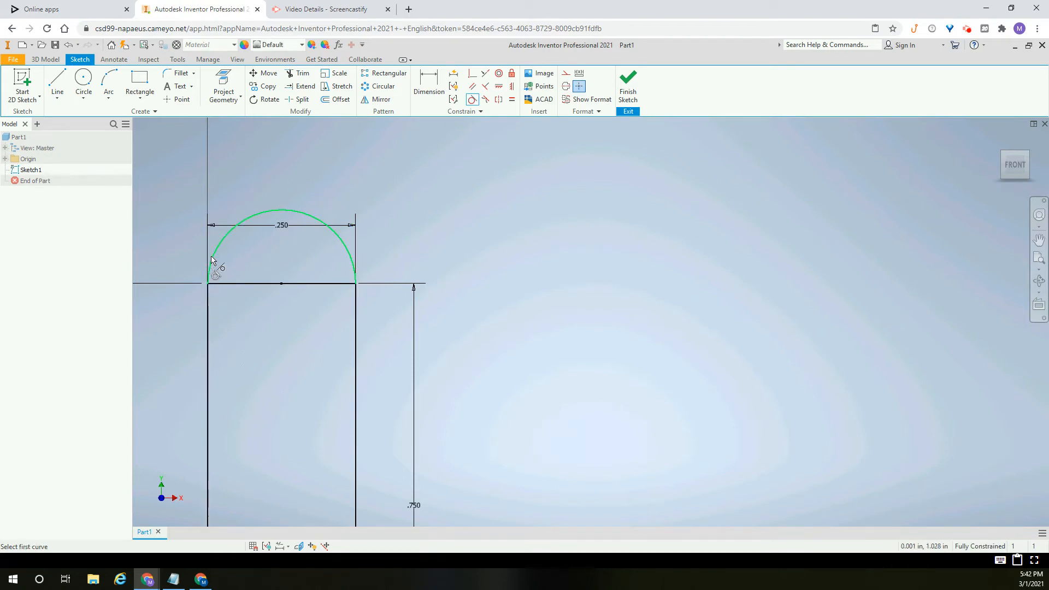
Undo the tangent constraint and the three-point arc at the upright's upper end
key("Escape")
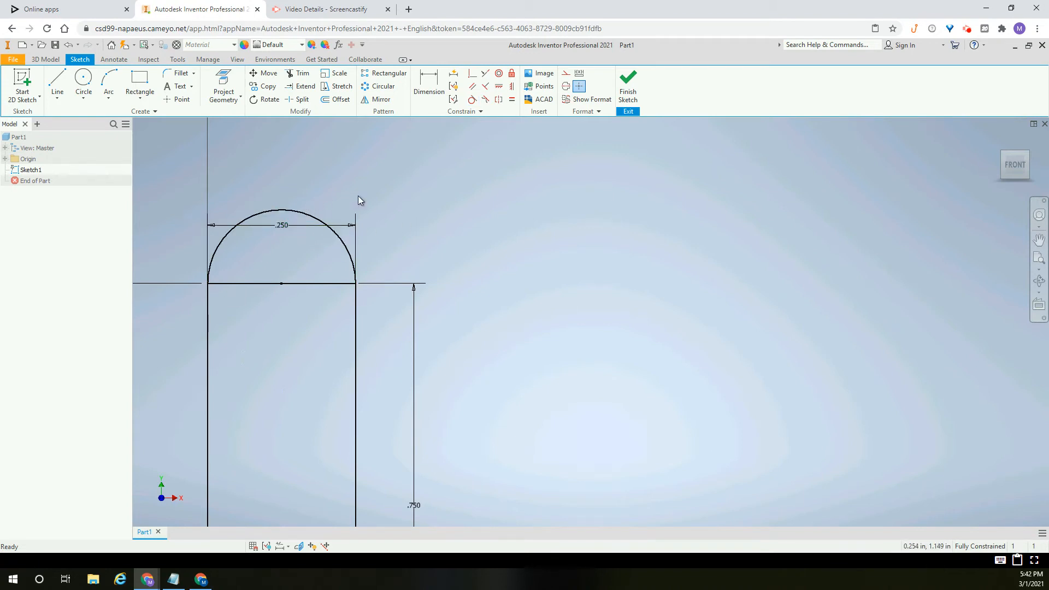
left_click(114, 102)
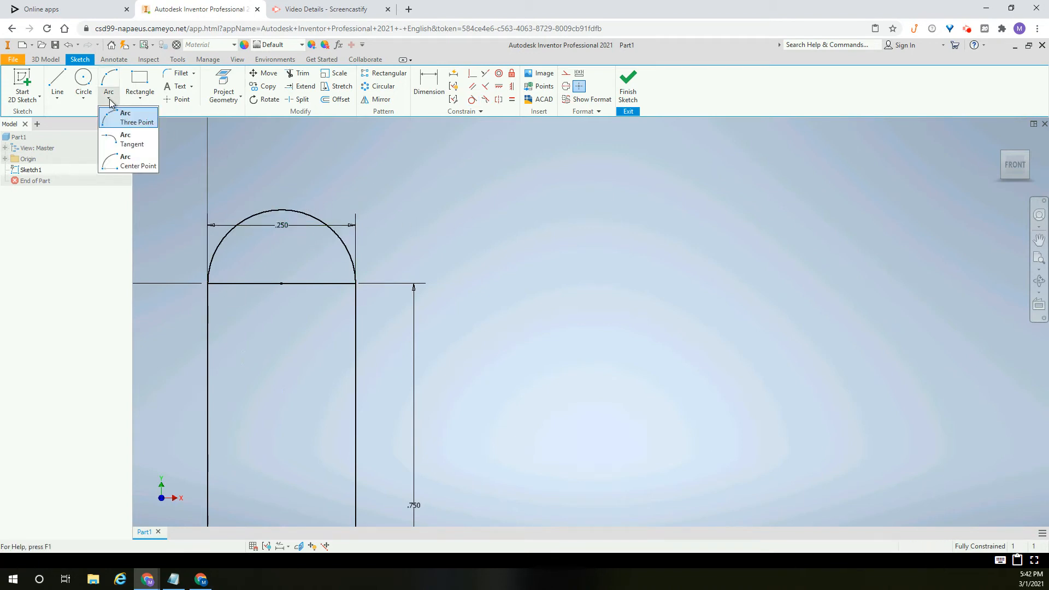
scroll(208, 204, "up", 5)
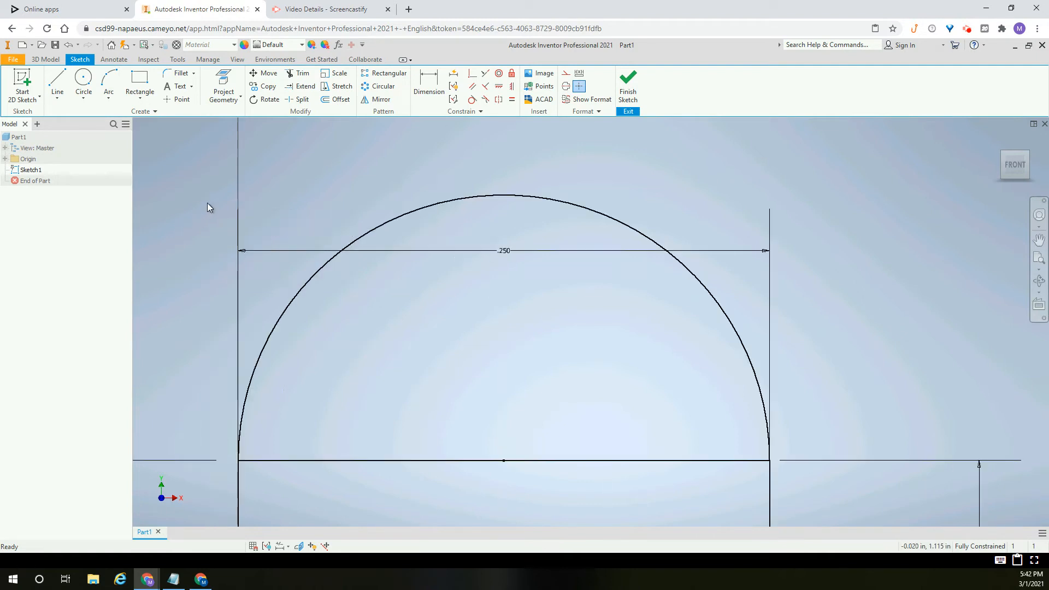
scroll(248, 221, "down", 8)
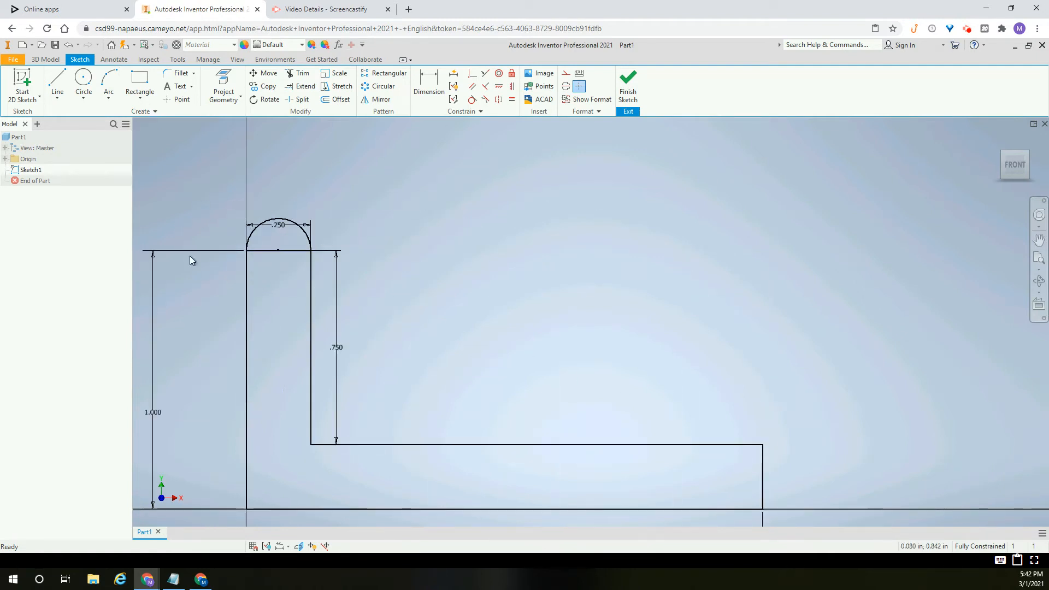
left_click(137, 97)
left_click(109, 96)
key("ctrl+z")
key("ctrl+z")
key("ctrl+z")
key("ctrl+z")
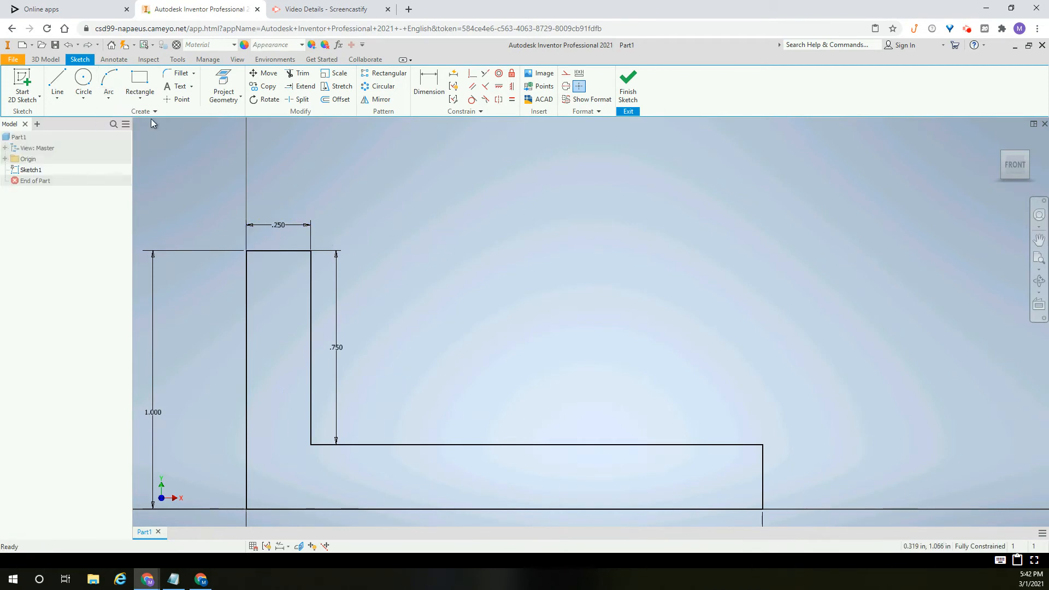
Draw a tangent arc from the upper end of the upright's outer vertical line to the other end of the 0.25 in edge
left_click(109, 94)
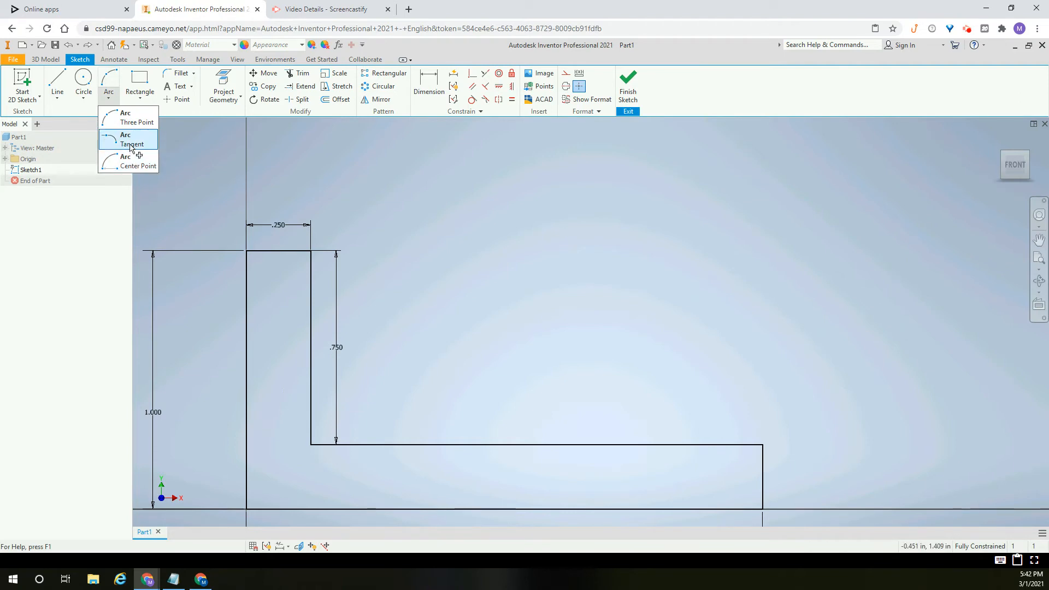
left_click(131, 144)
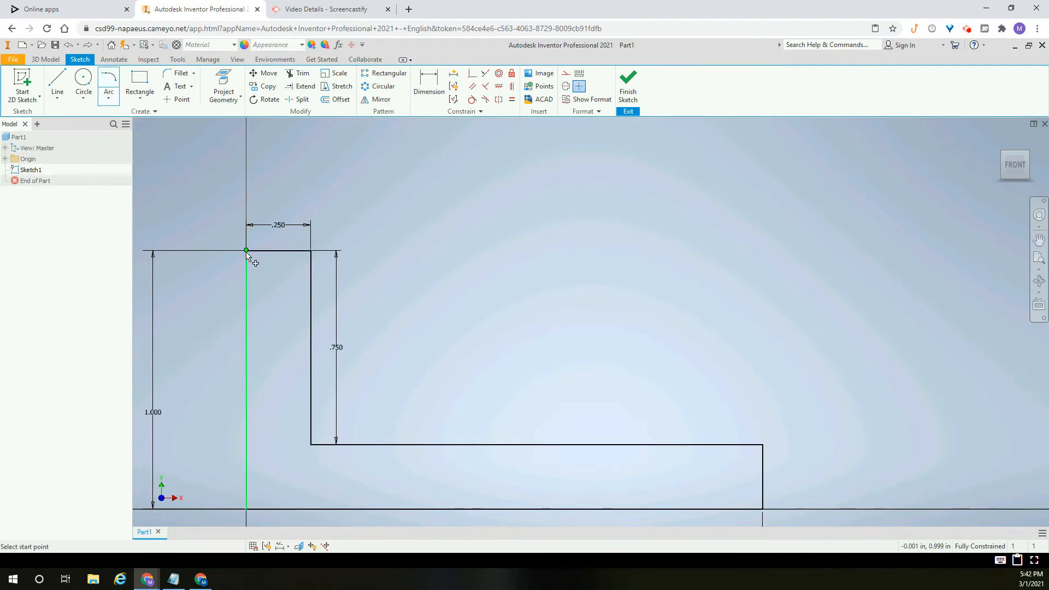
left_click(245, 251)
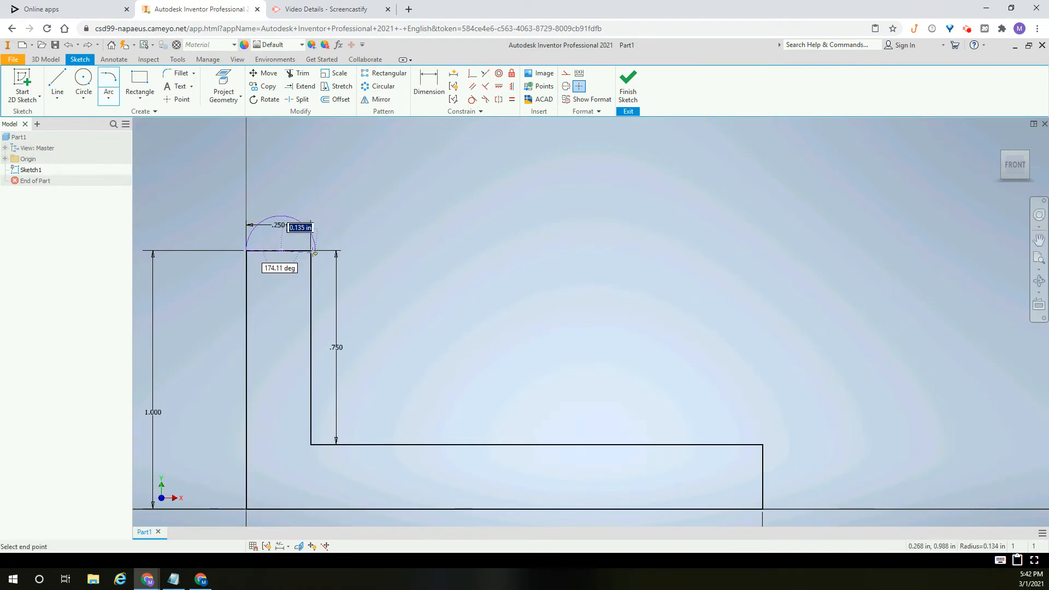
left_click(310, 250)
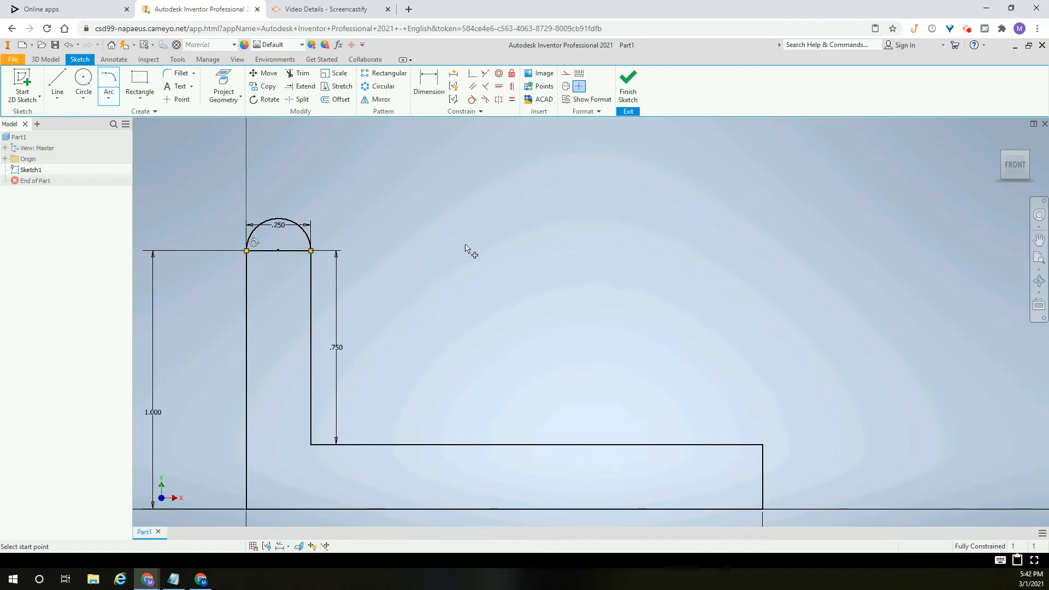
key("Escape")
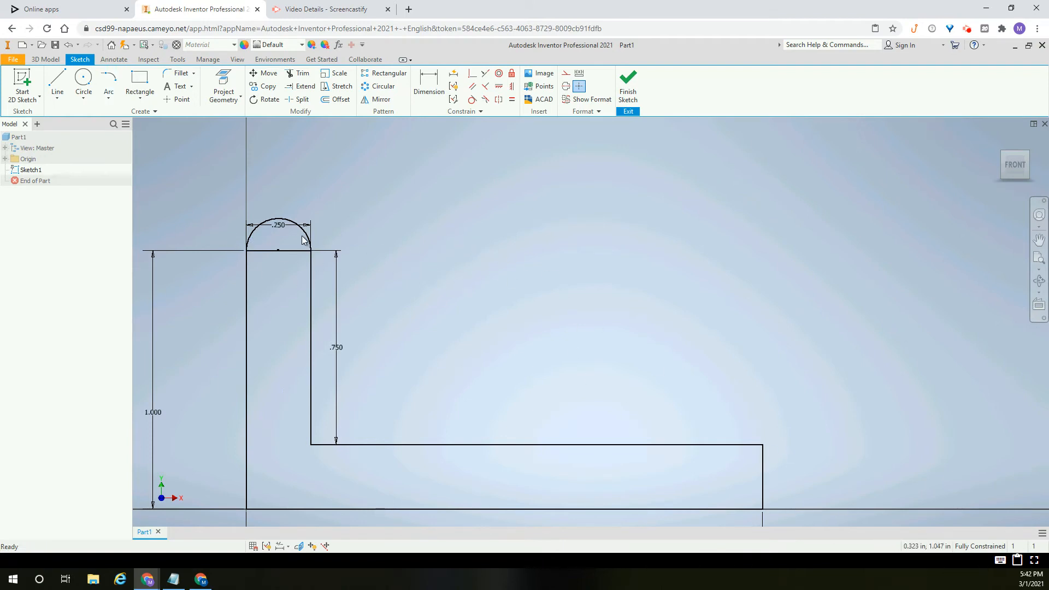
Draw a 0.5 in diameter circle centred on the midpoint of the base's short vertical end line
scroll(221, 243, "up", 2)
scroll(270, 248, "down", 4)
scroll(411, 334, "down", 1)
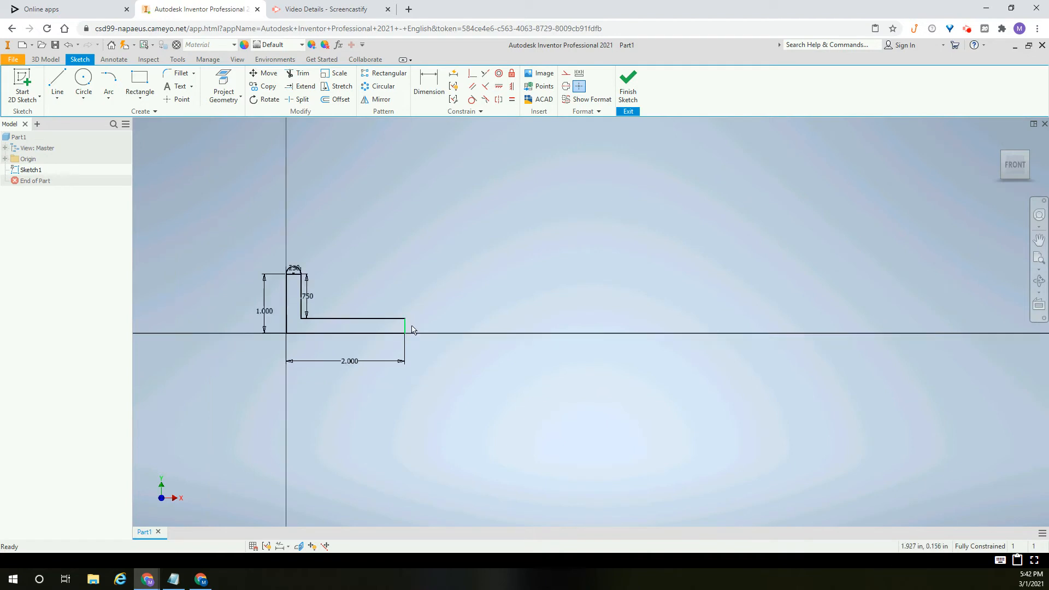
scroll(404, 331, "up", 4)
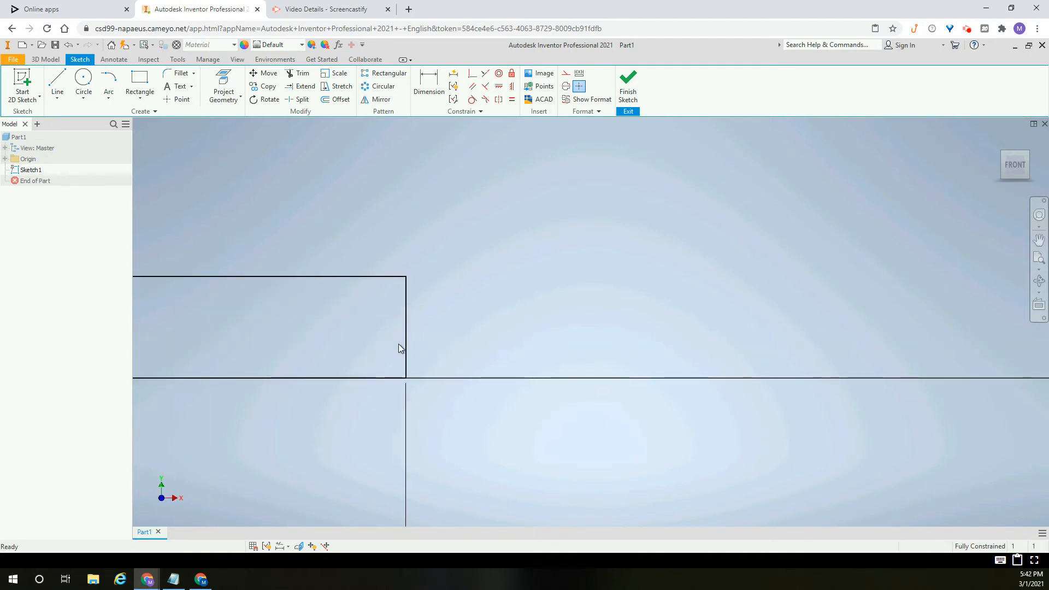
mouse_move(395, 283)
middle_mouse_down()
mouse_move(426, 277)
mouse_move(444, 297)
middle_mouse_up()
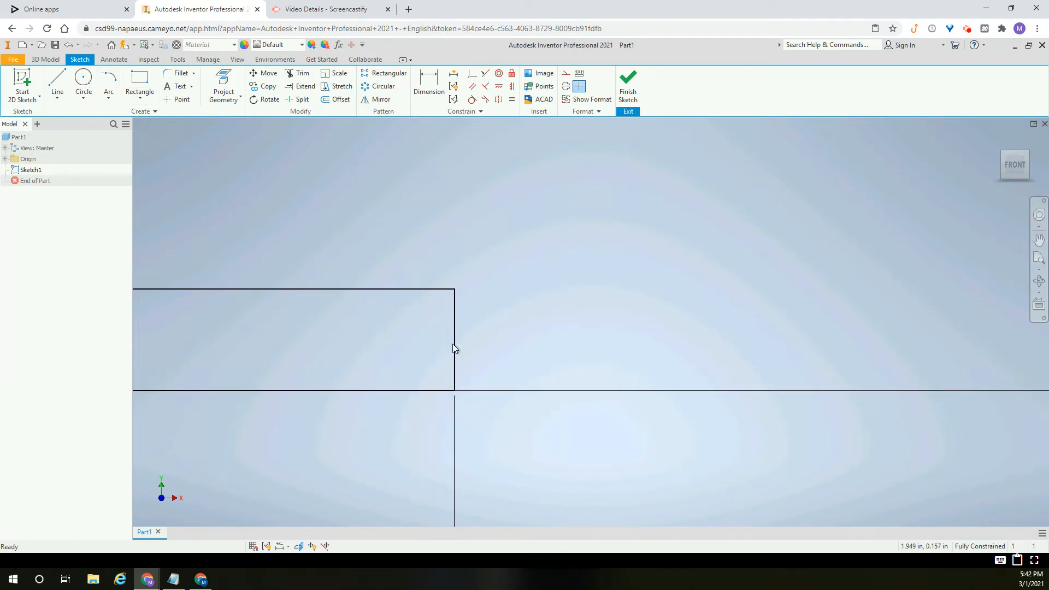
left_click(83, 80)
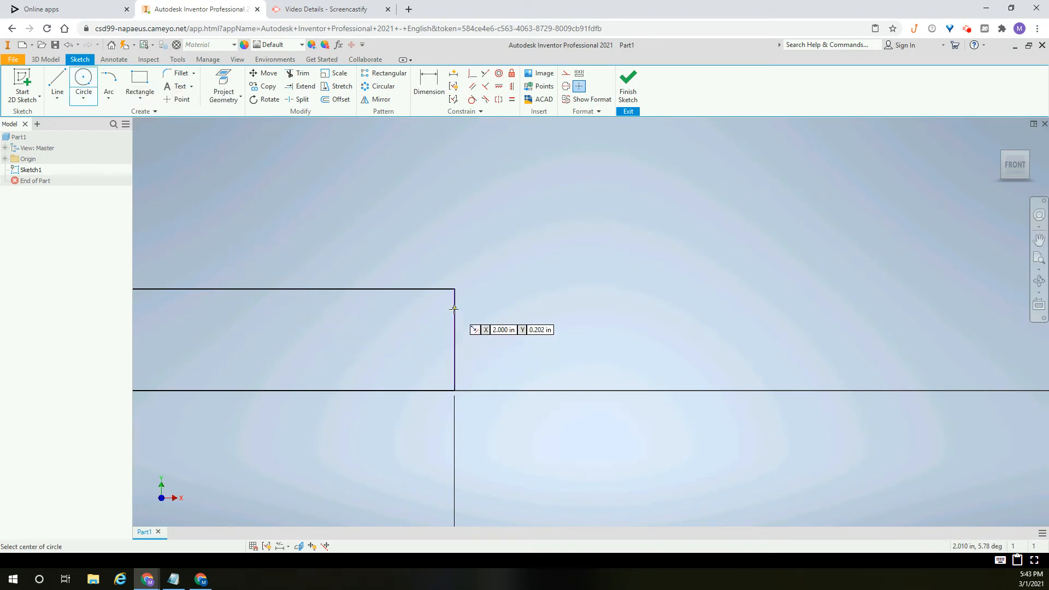
left_click(455, 339)
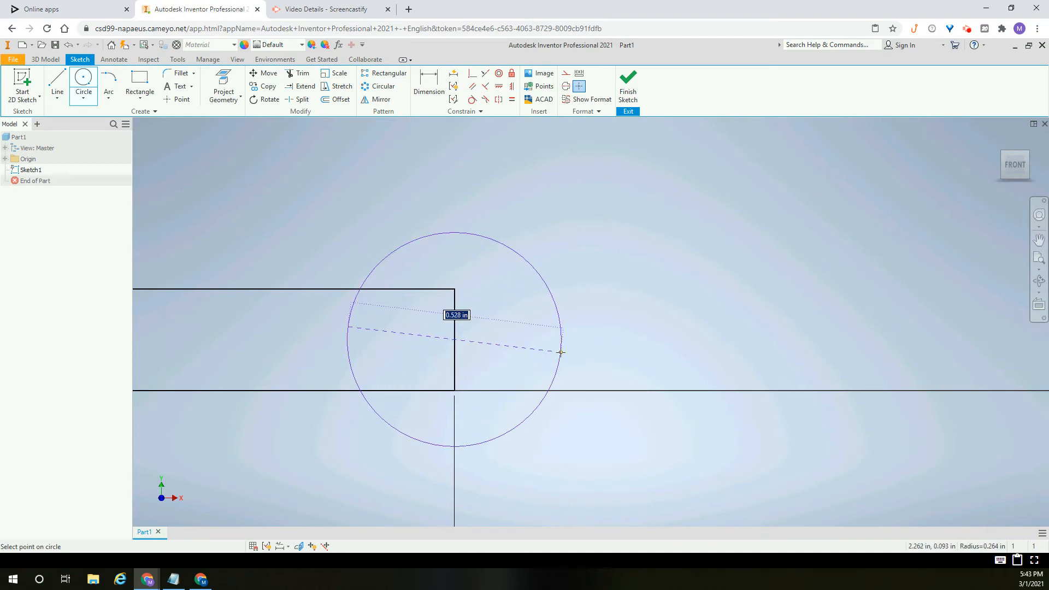
type(".5")
key("Return")
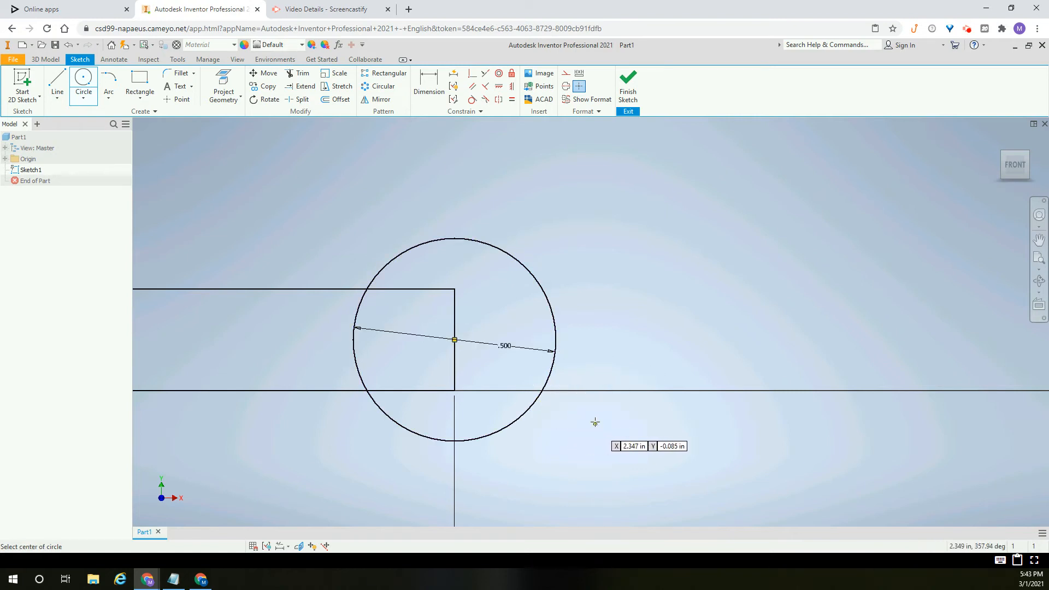
key("Escape")
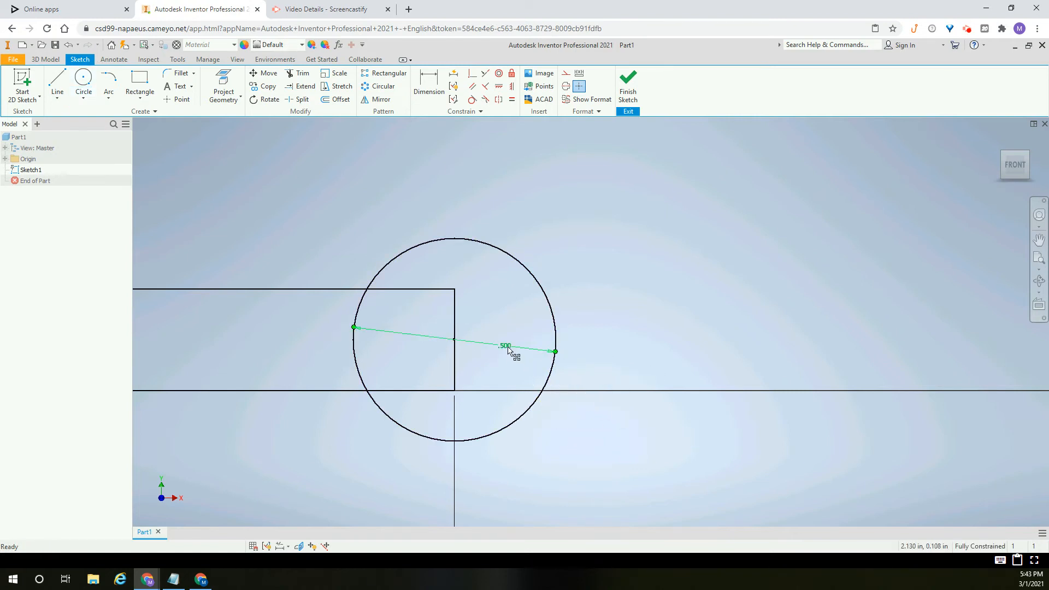
Try a diameter of 0.25 in on the circle at the base's end and return it to 0.5 in
double_click(506, 347)
type(".25")
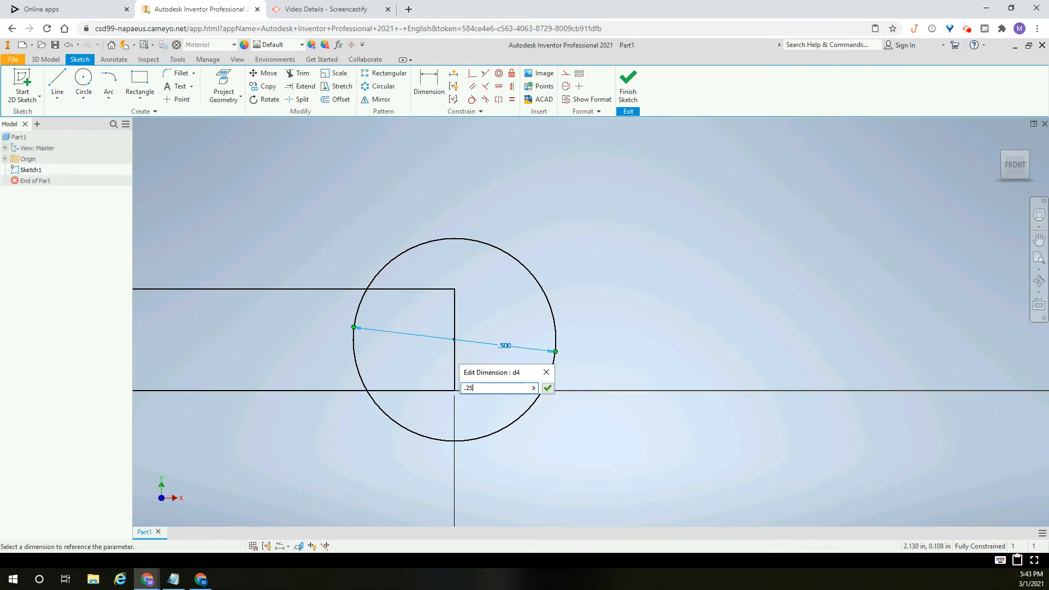
key("Return")
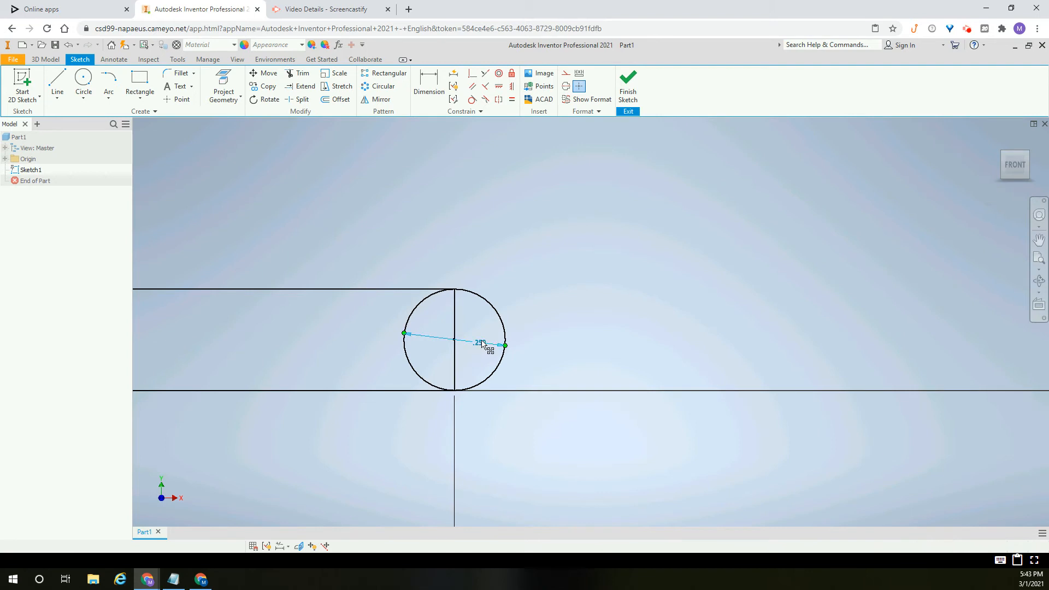
double_click(482, 343)
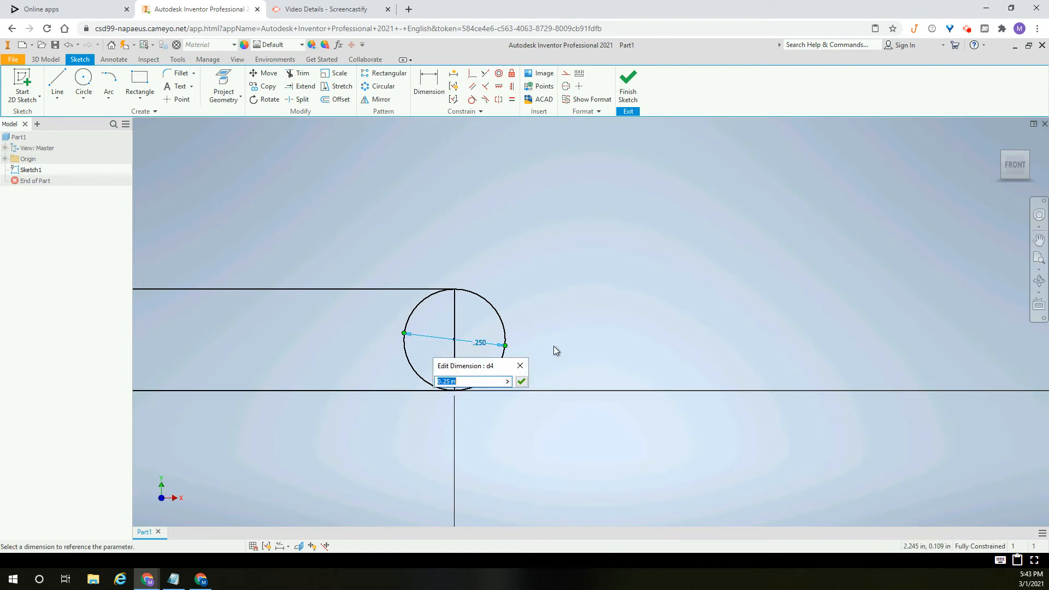
type(".5")
key("Return")
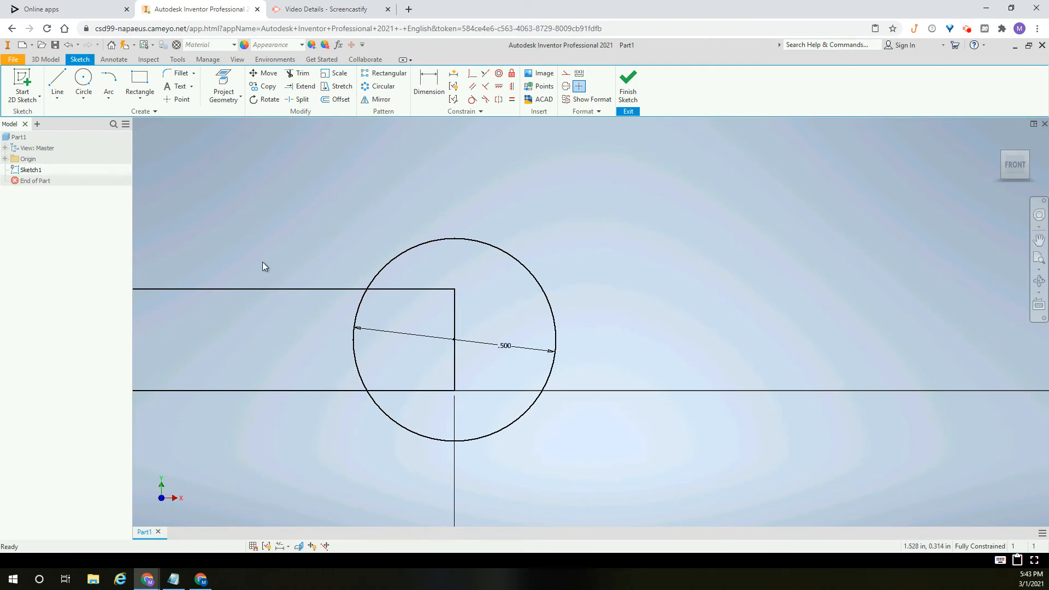
Set the diameter of the circle at the base's end to 0.25 in
middle_click_drag(262, 266, 626, 297)
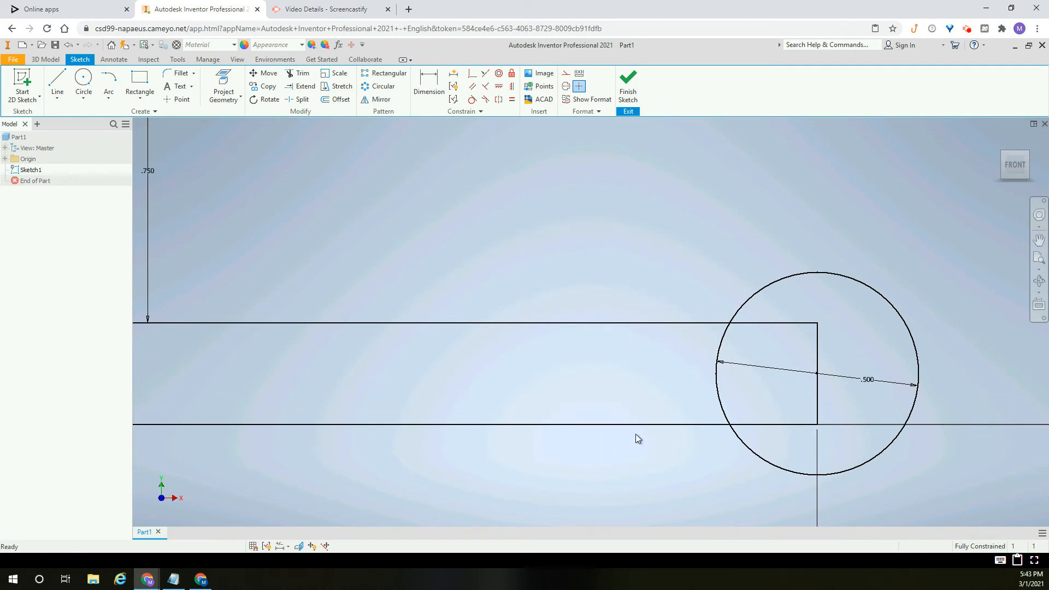
middle_click_drag(513, 365, 348, 373)
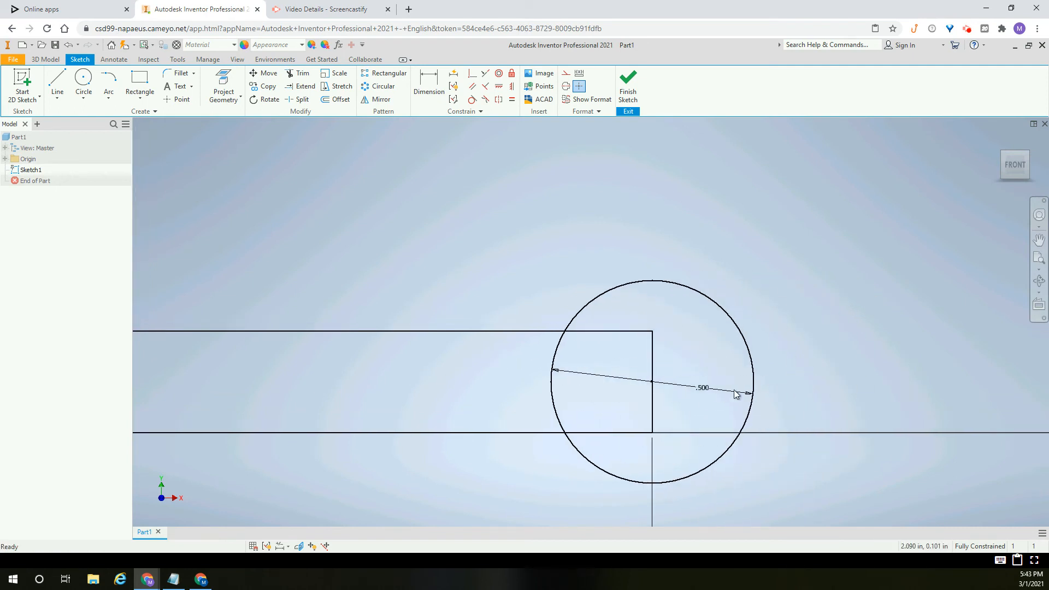
double_click(703, 390)
type(".25")
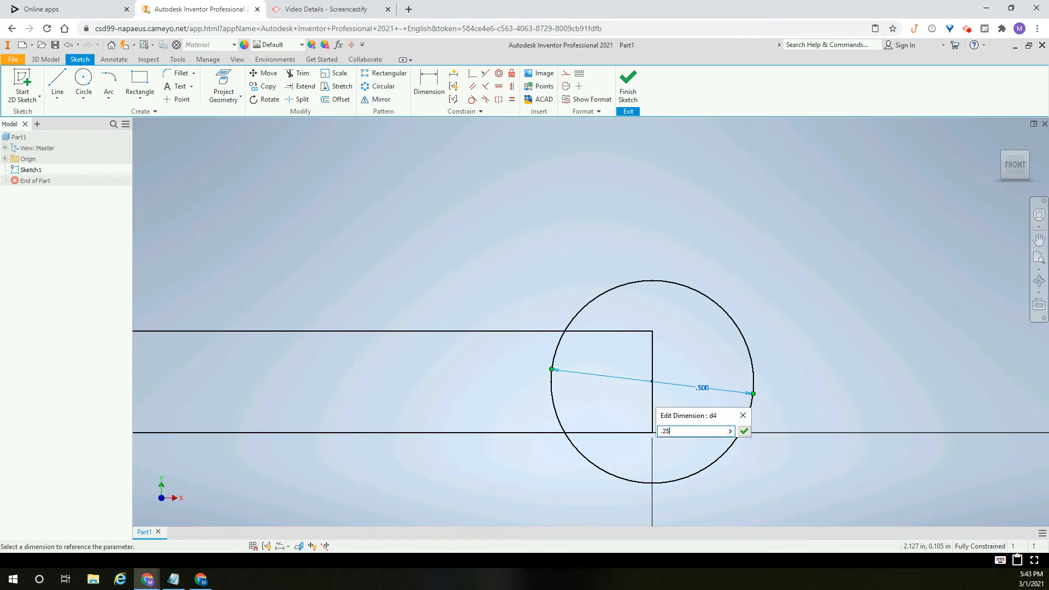
key("Return")
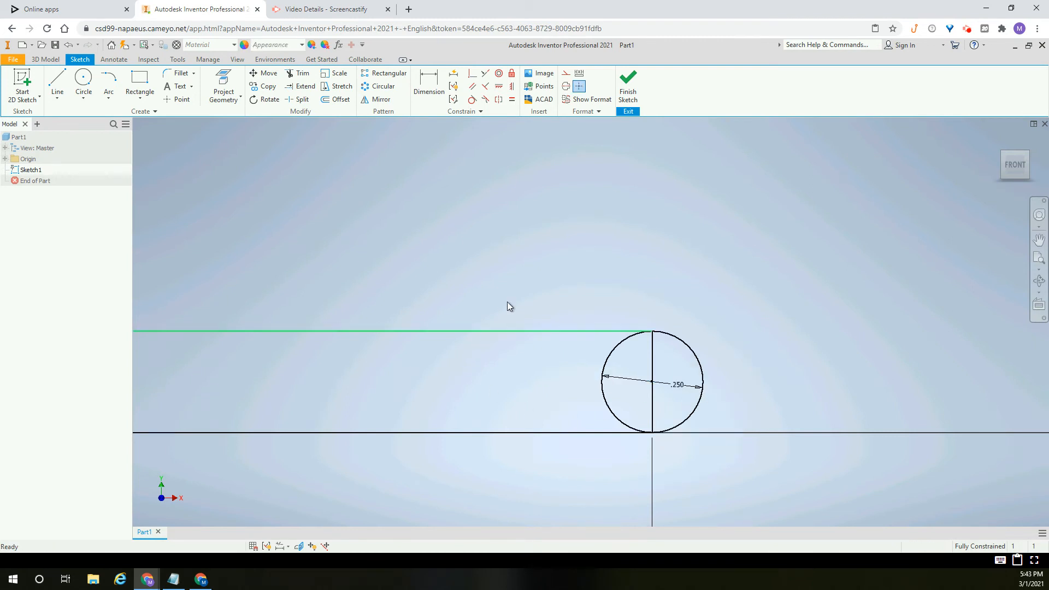
Draw a free circle about 0.26 in in diameter above the base, between the upright and the base's end
scroll(861, 368, "up", 2)
scroll(861, 369, "down", 5)
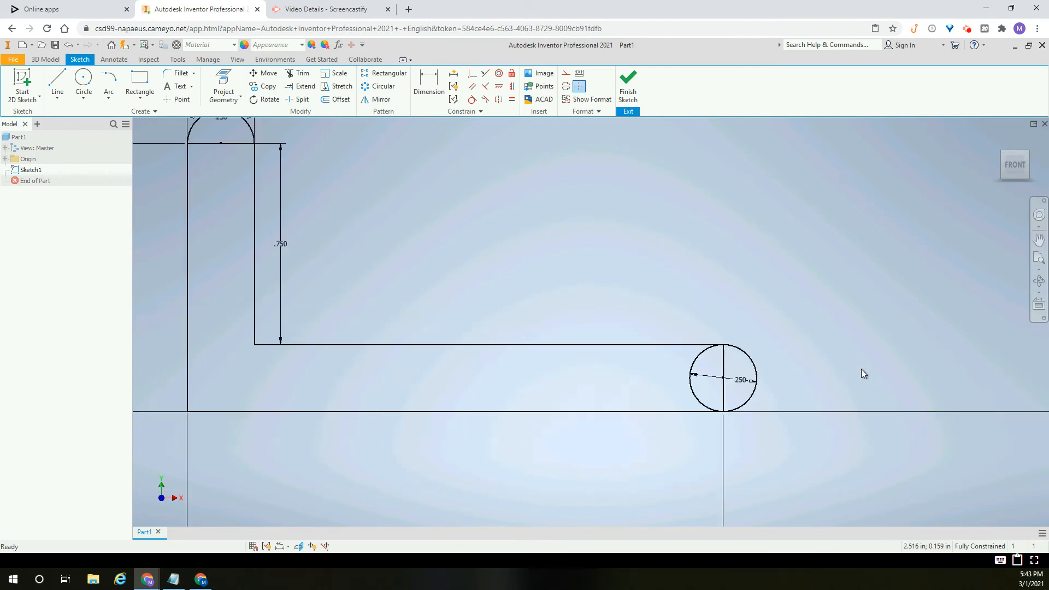
scroll(522, 336, "up", 5)
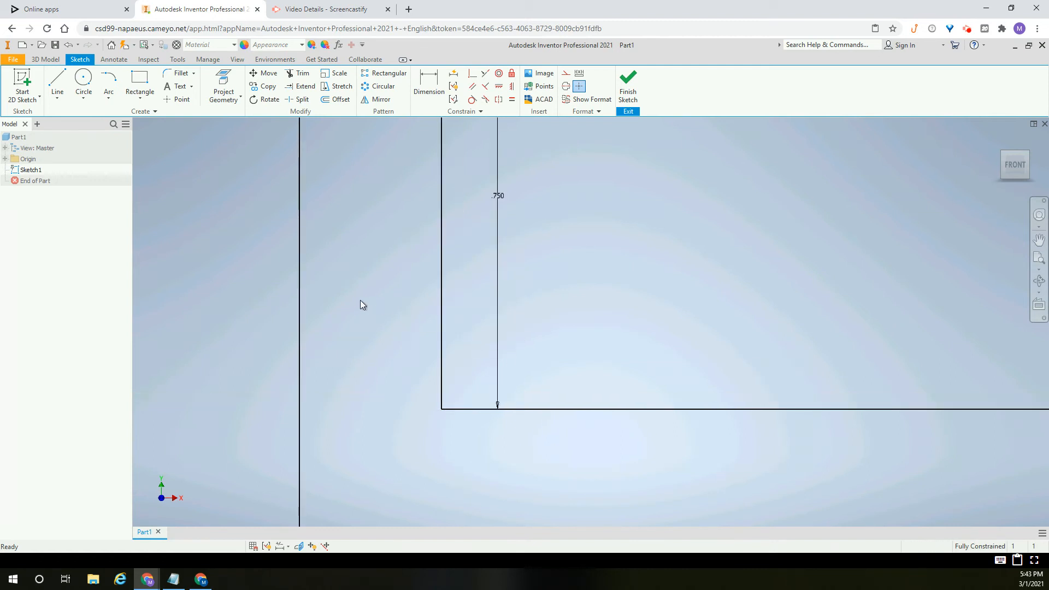
scroll(354, 300, "down", 4)
mouse_move(515, 266)
middle_mouse_down()
mouse_move(499, 272)
mouse_move(473, 317)
middle_mouse_up()
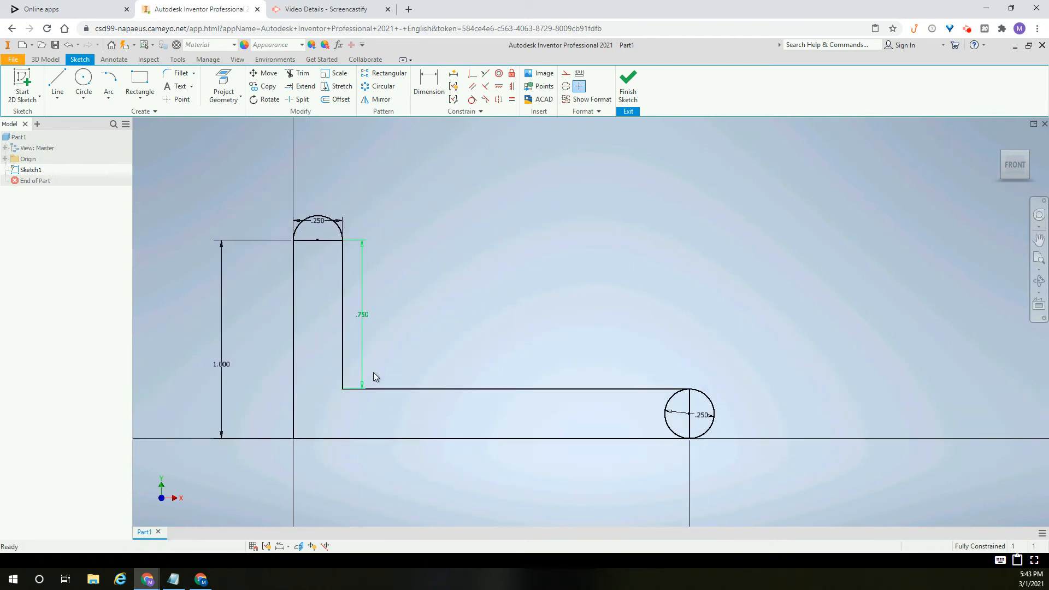
left_click(89, 87)
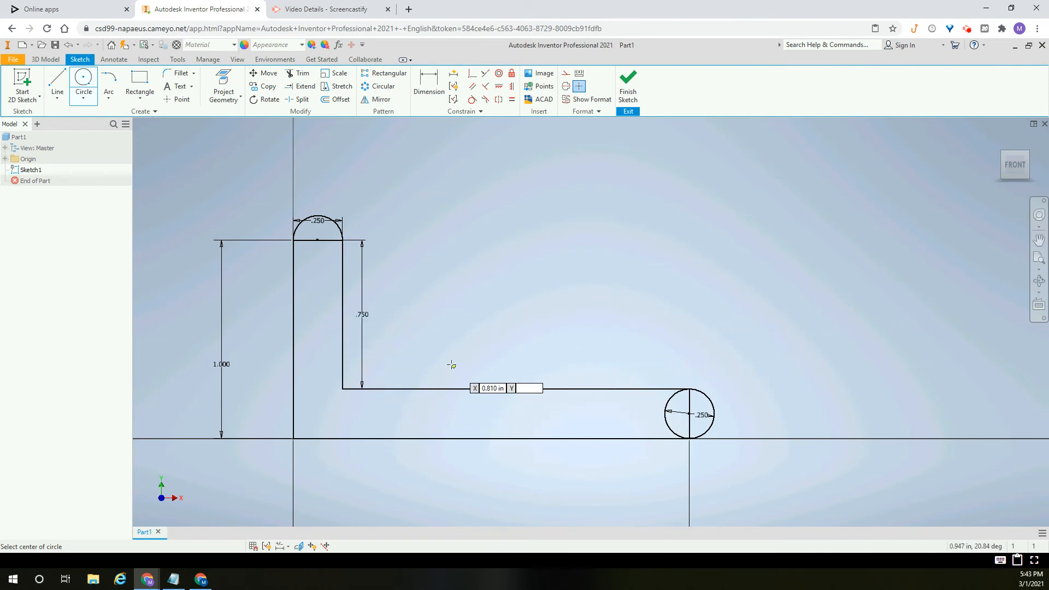
left_click(483, 348)
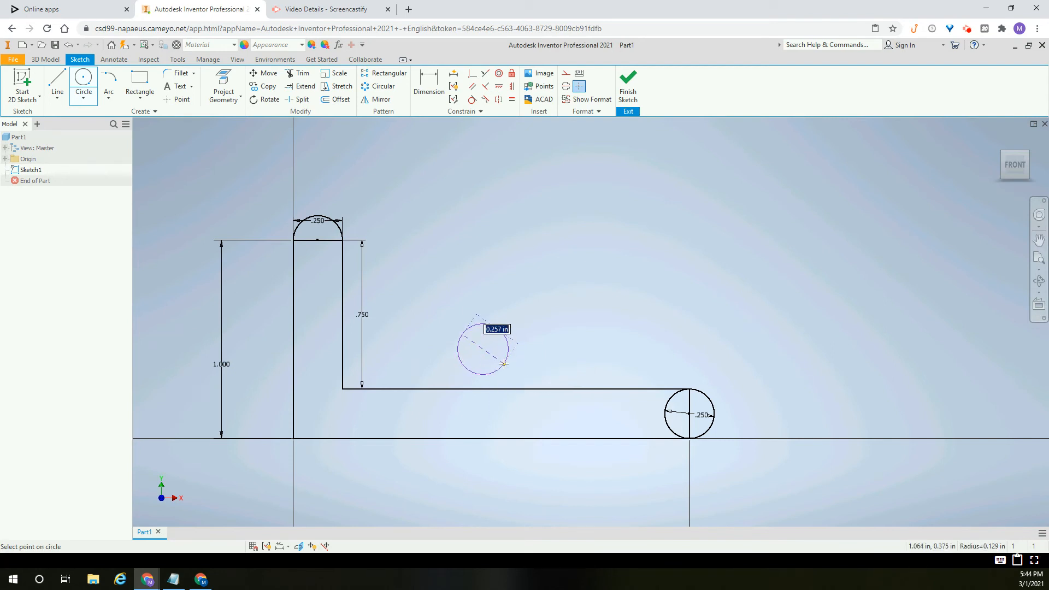
left_click(502, 331)
key("Escape")
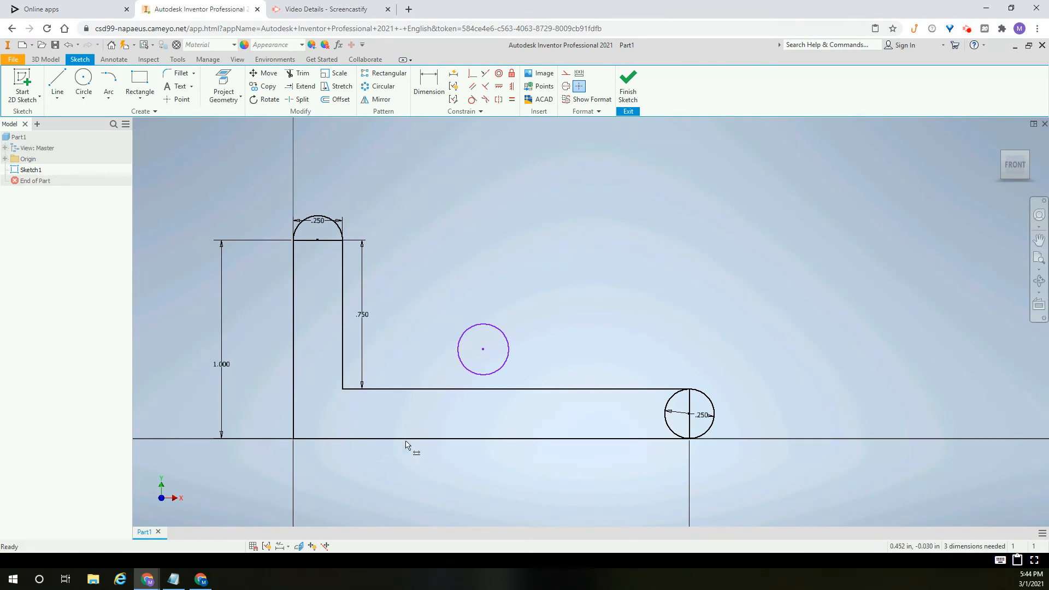
Dimension the free circle's diameter at 0.25 in and move the circle slightly higher above the base
key("d")
left_click(506, 340)
left_click(527, 284)
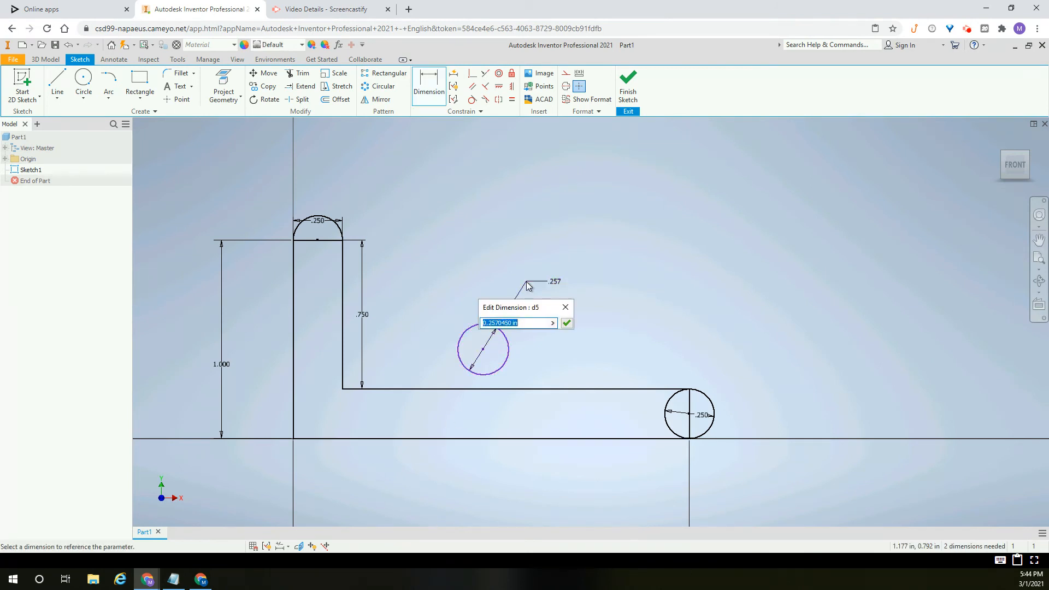
type(".25")
key("Return")
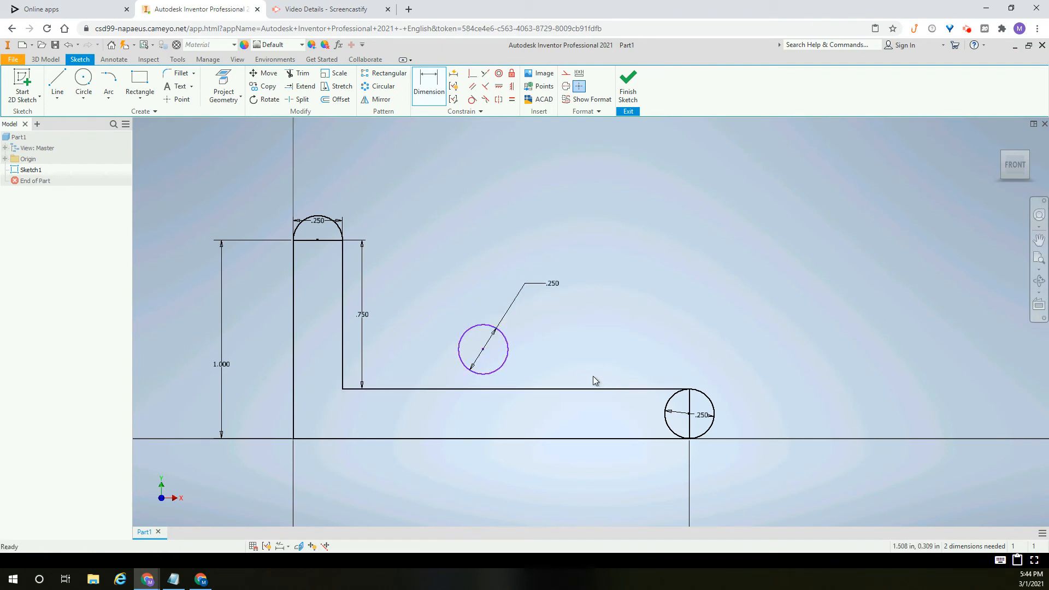
key("Escape")
left_click_drag(483, 350, 475, 329)
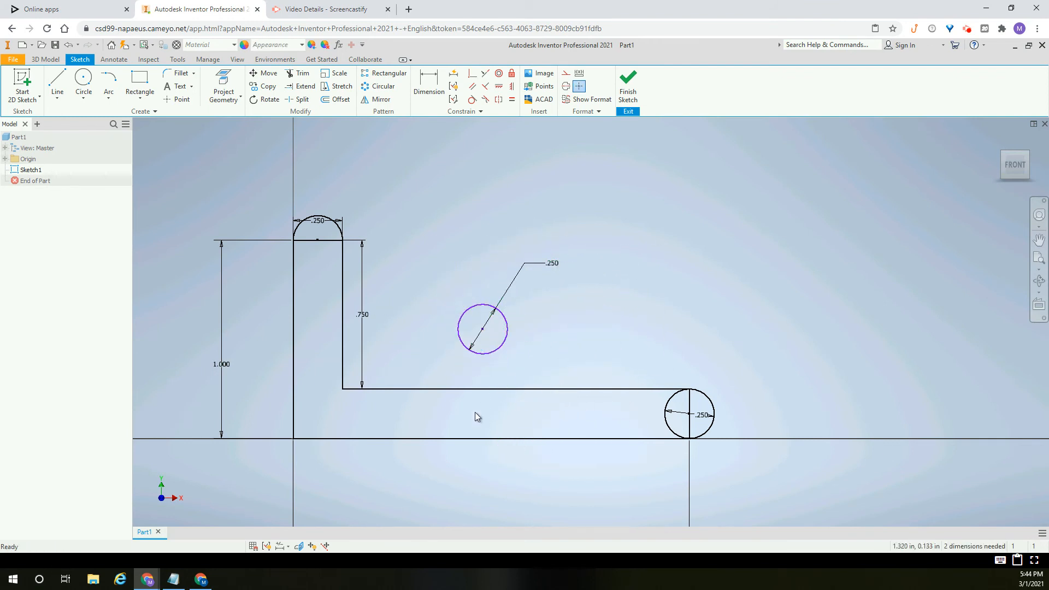
Dimension the height of the free circle's centre above the base's upper edge at 0.125 in
left_click(428, 87)
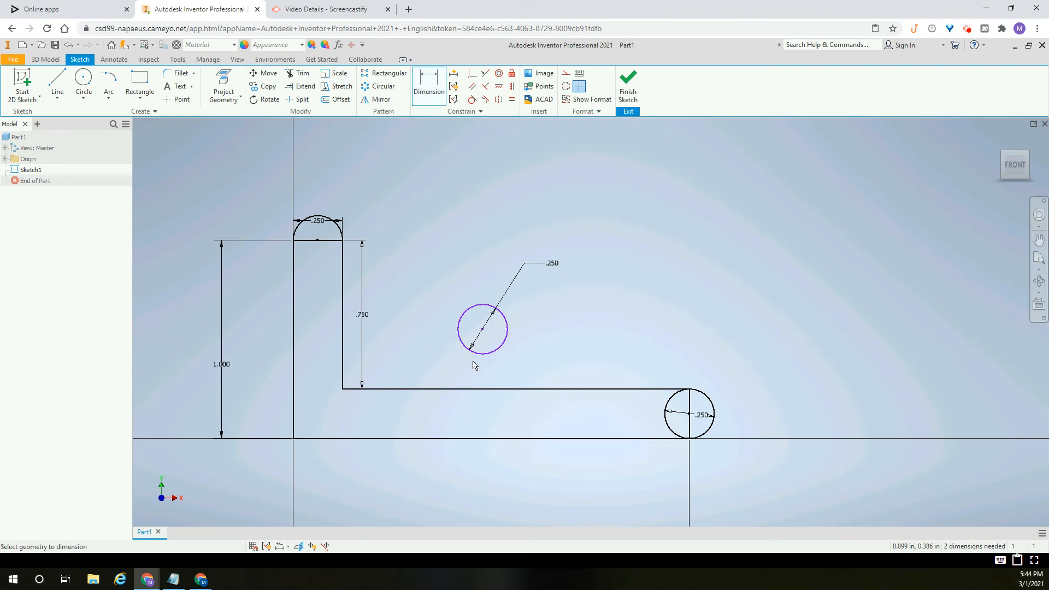
left_click(482, 330)
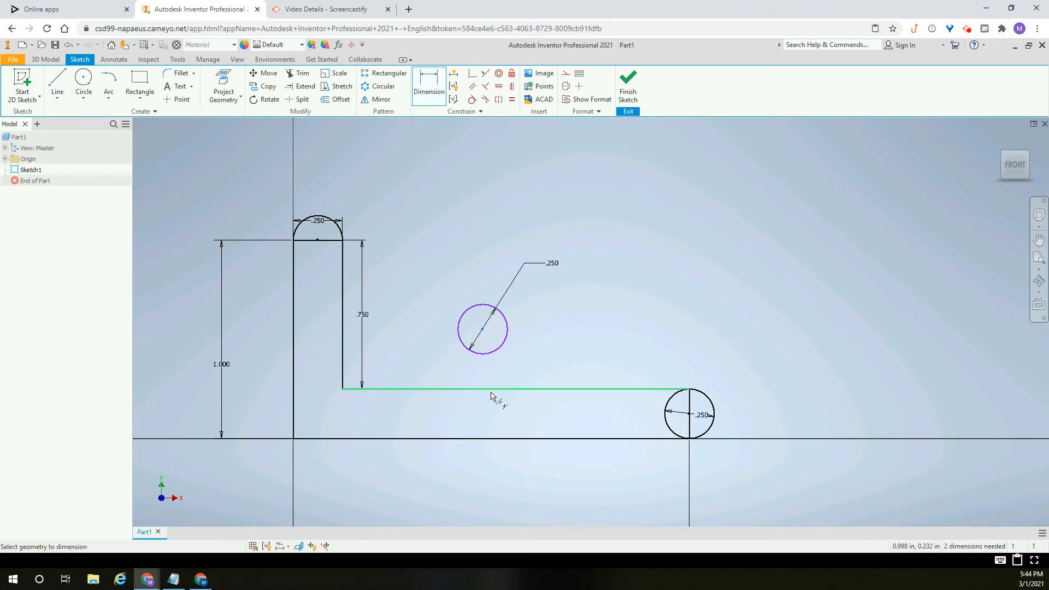
left_click(492, 391)
left_click(552, 361)
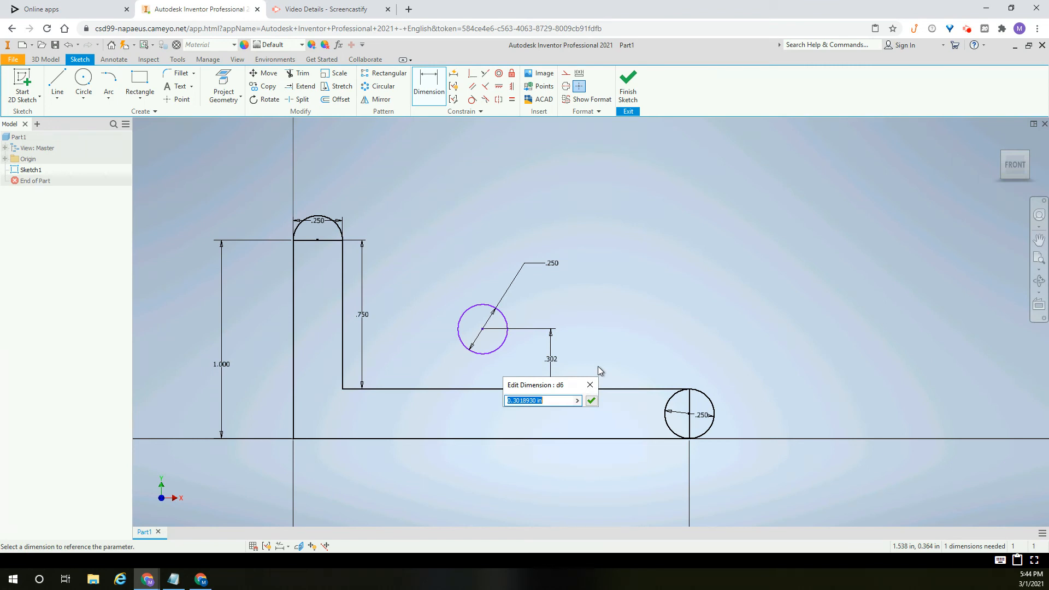
type(".125")
key("Return")
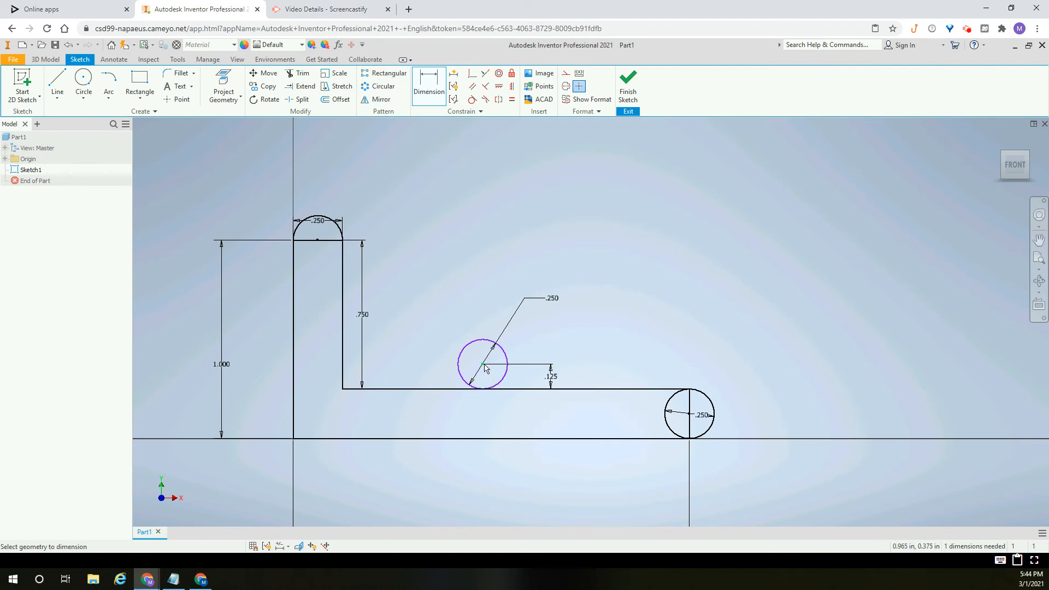
Dimension the horizontal distance between the free circle's centre and the centre of the circle at the base's end at 1 in
left_click(690, 411)
left_click(624, 308)
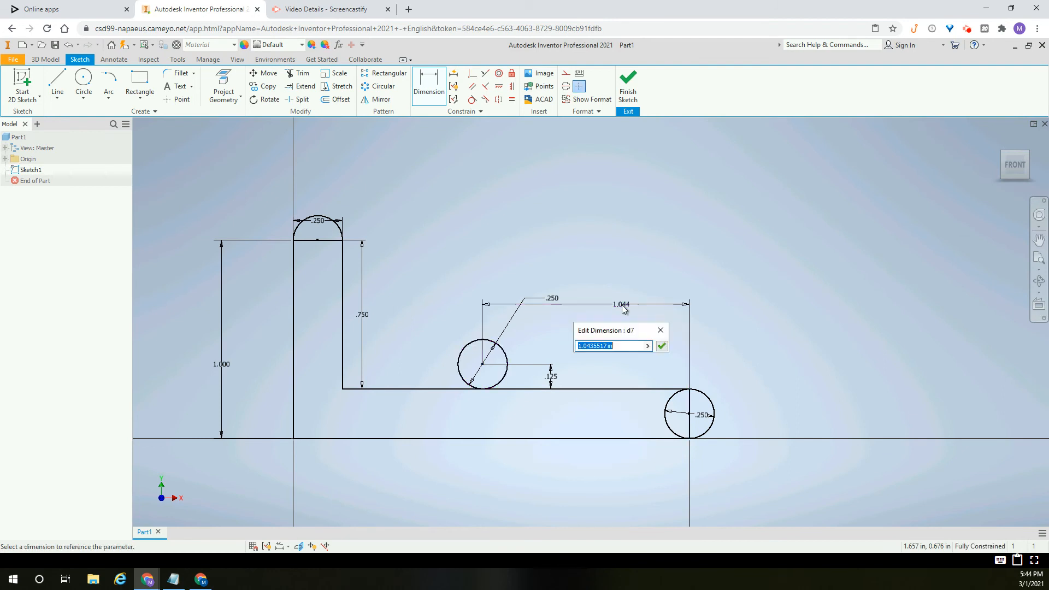
type("1")
key("Return")
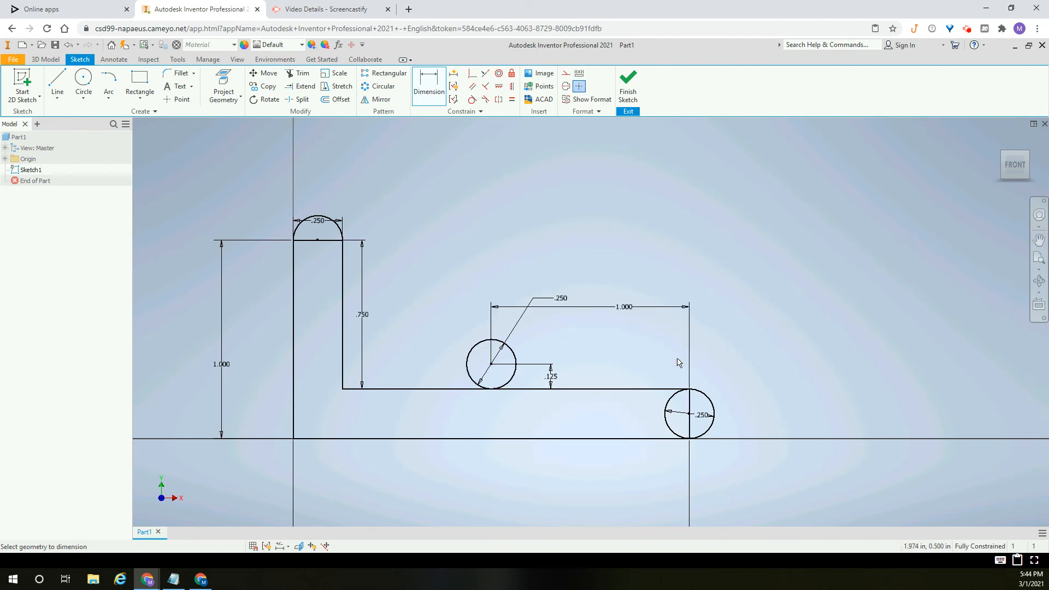
key("Escape")
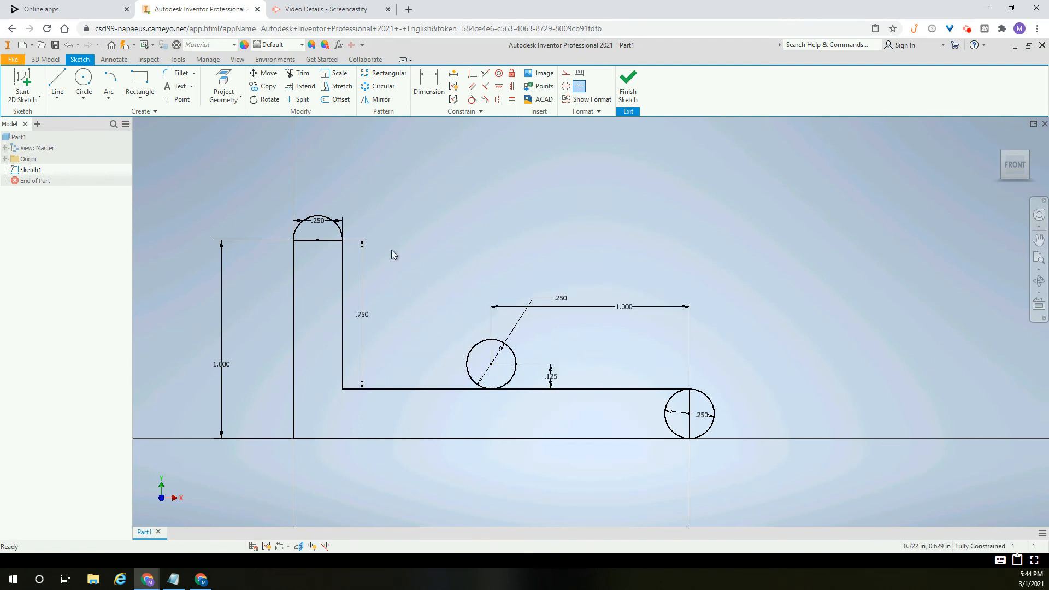
Place a sketch point inside the base, slightly beyond the upright's inner edge
left_click(173, 100)
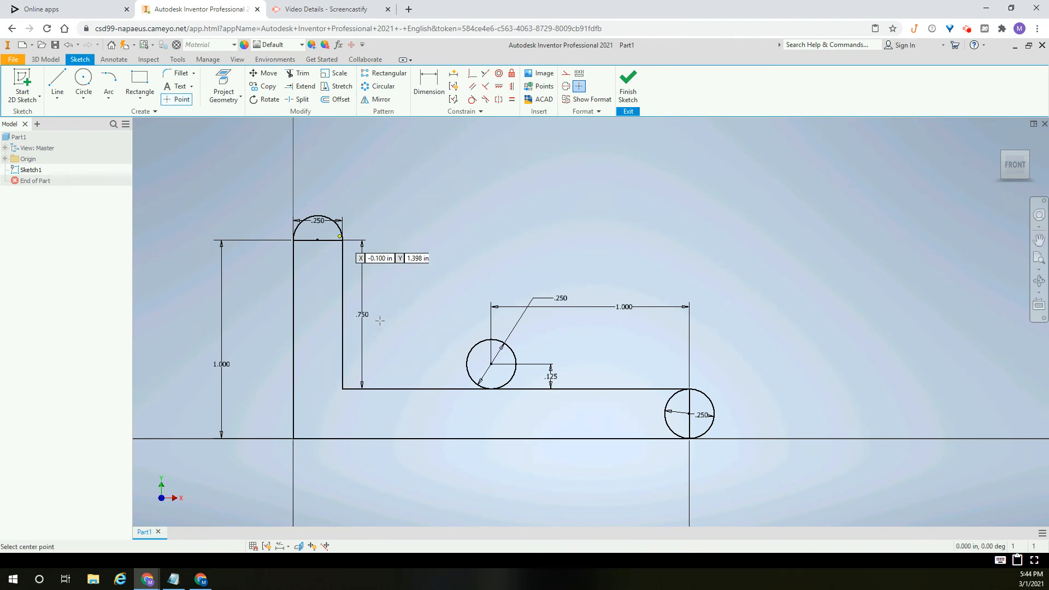
left_click(377, 417)
key("Escape")
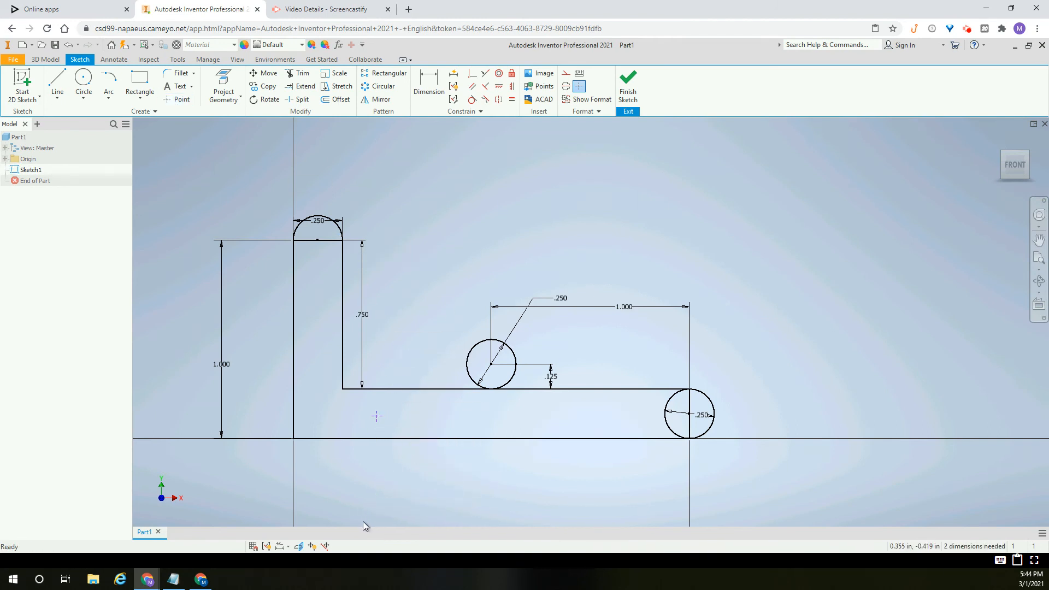
Dimension the sketch point 0.125 in below the base's upper edge
key("d")
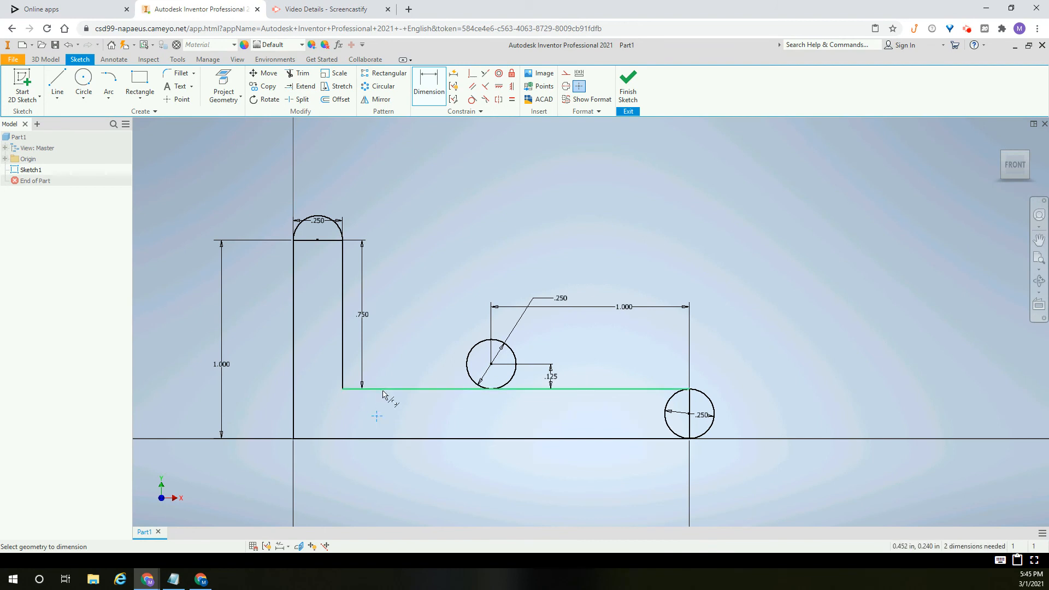
left_click(384, 389)
left_click(377, 416)
left_click(394, 404)
type(".")
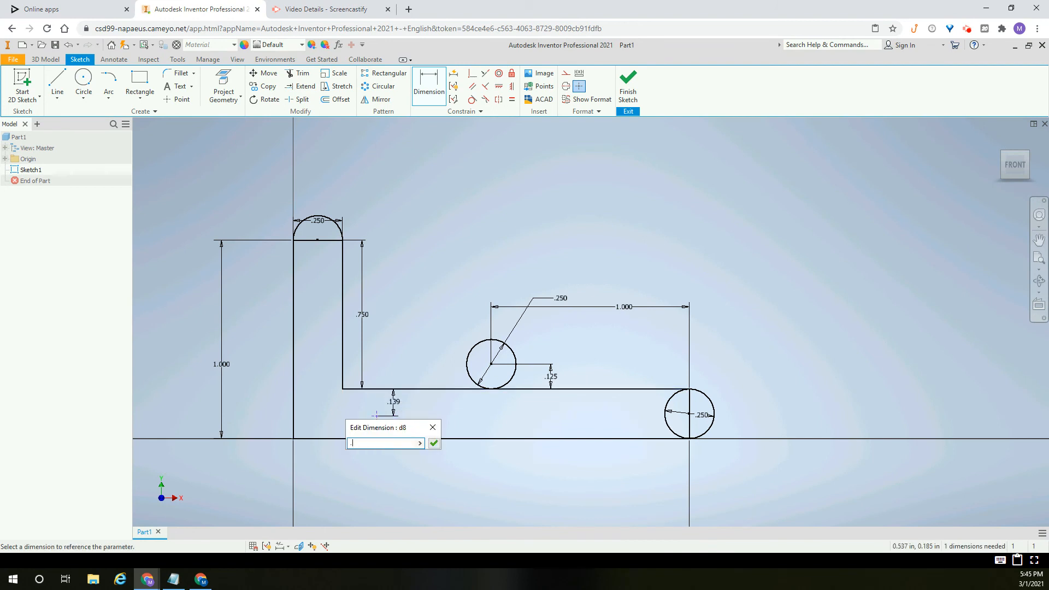
type("125")
key("Return")
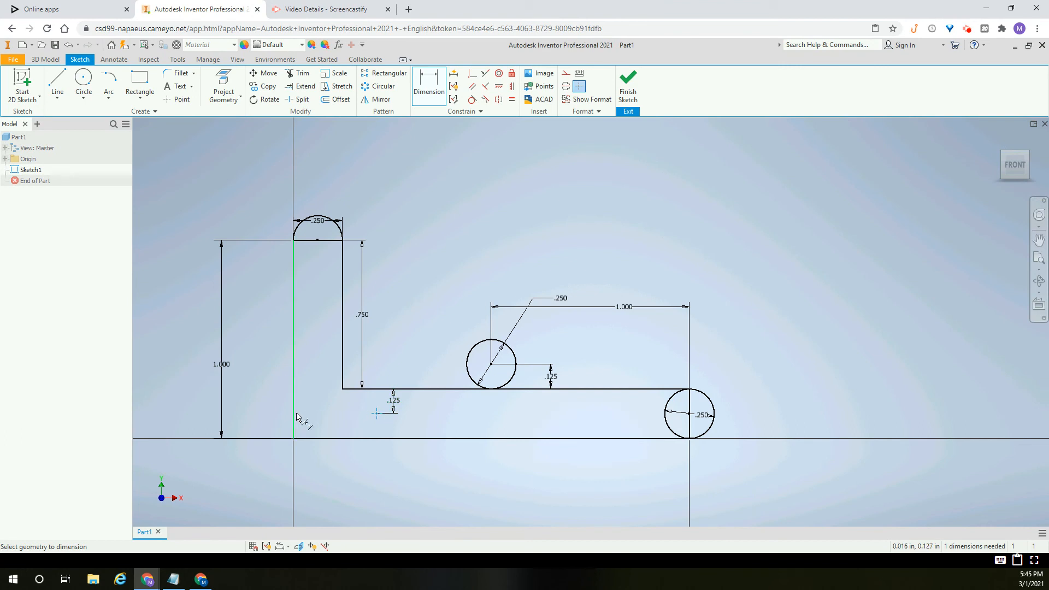
Dimension the sketch point's horizontal distance from the upright's inner edge at 0.5 in
left_click(343, 380)
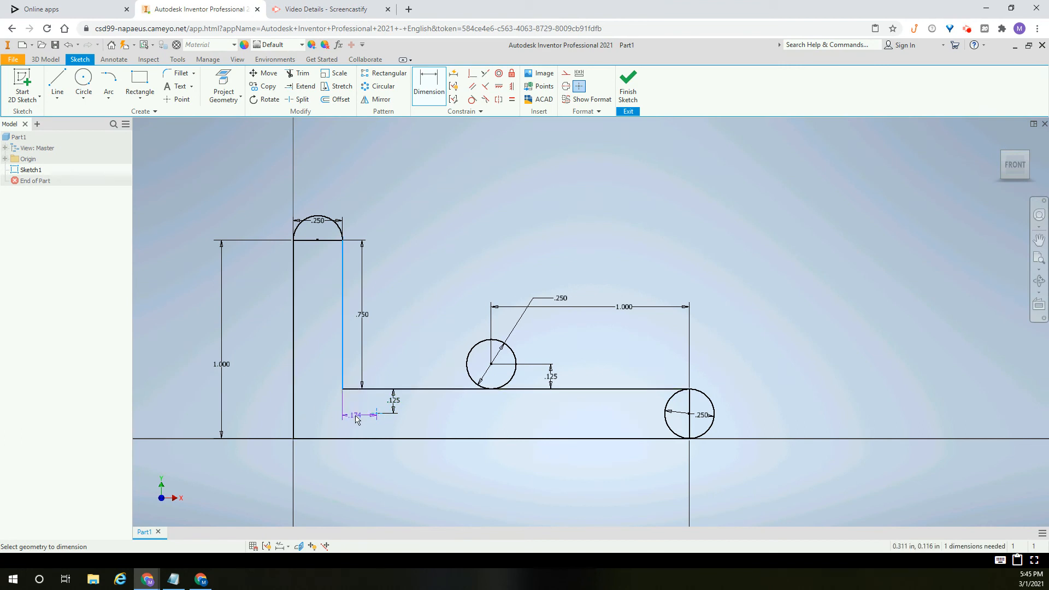
left_click(359, 419)
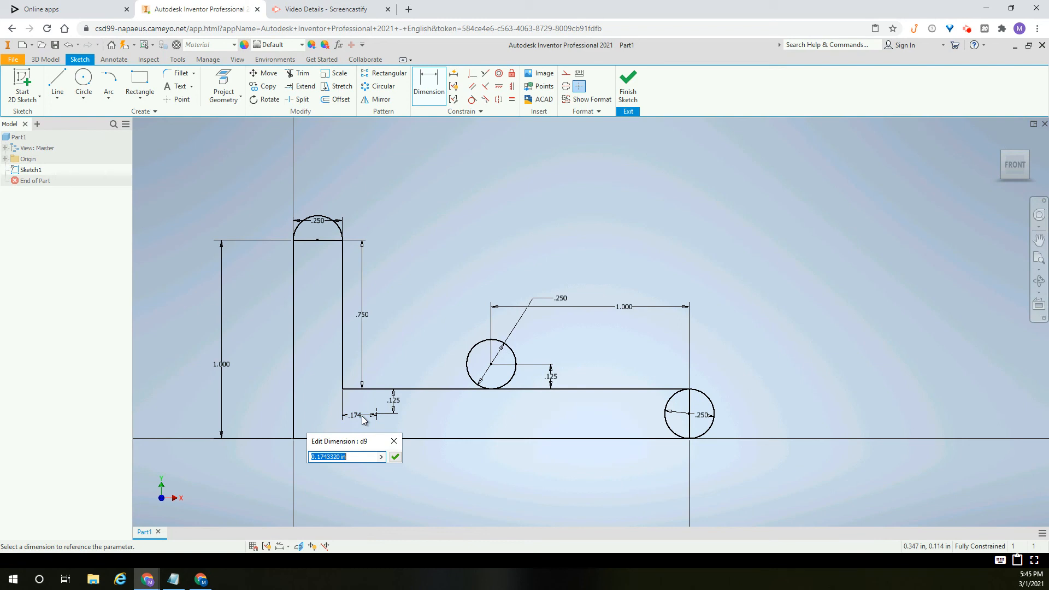
type(".5")
key("Return")
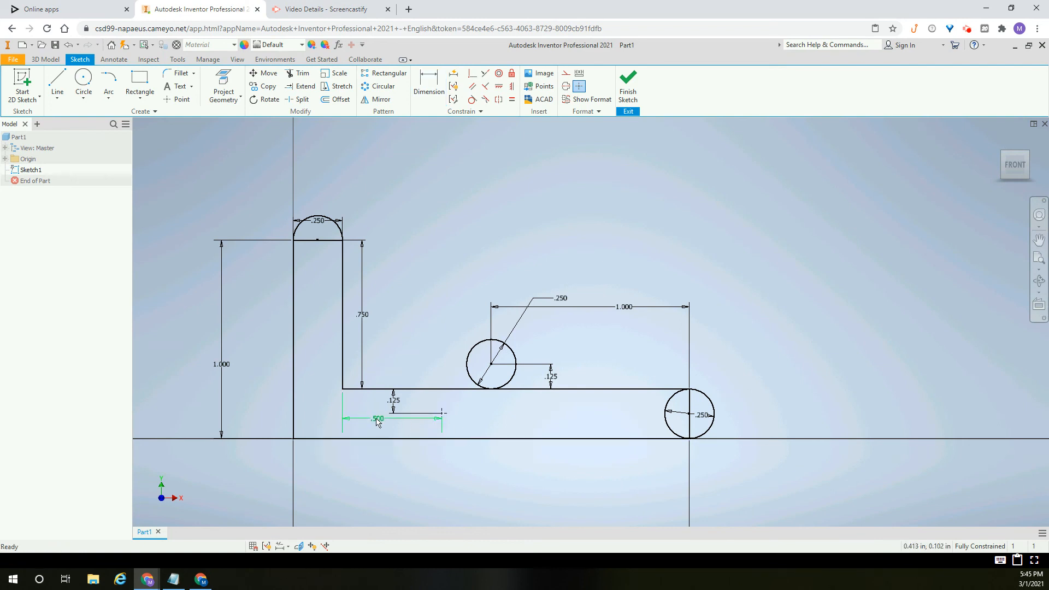
Draw a circle centred on the sketch point in the base, reaching the base's lower edge
left_click(85, 83)
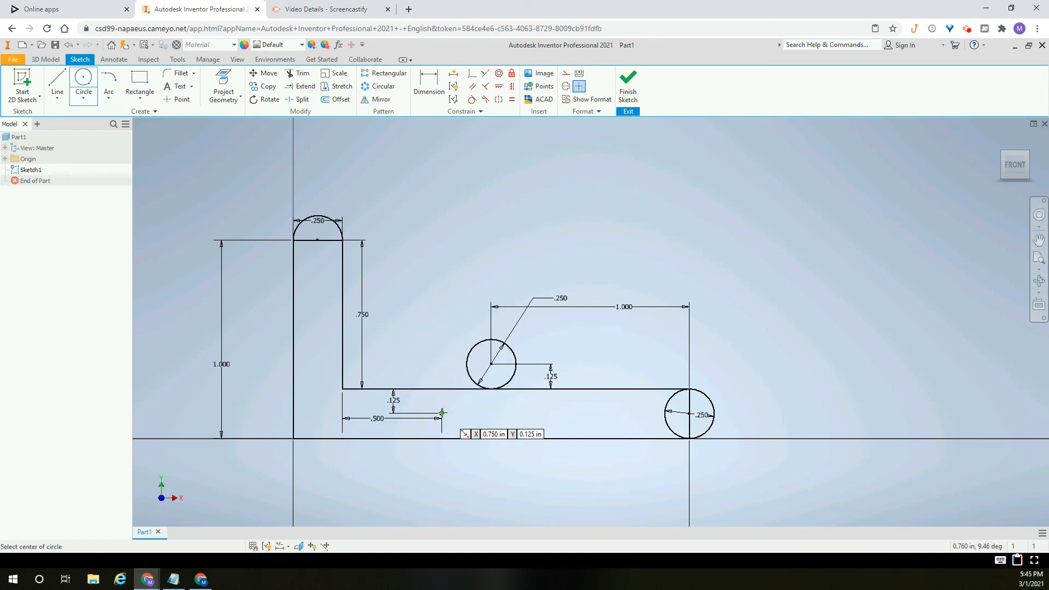
left_click(442, 413)
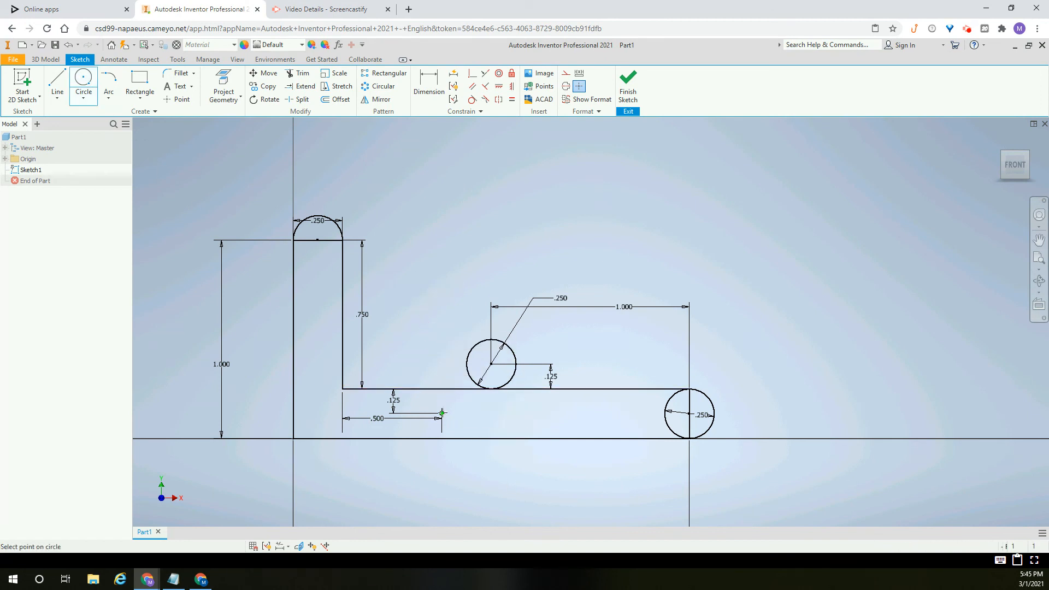
left_click(455, 437)
key("Escape")
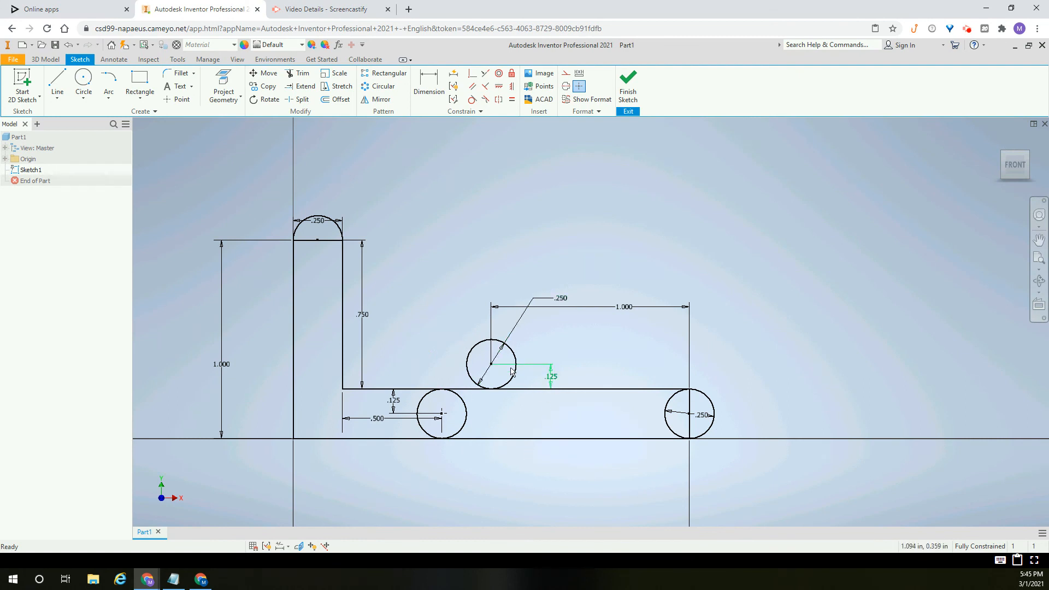
left_click(109, 98)
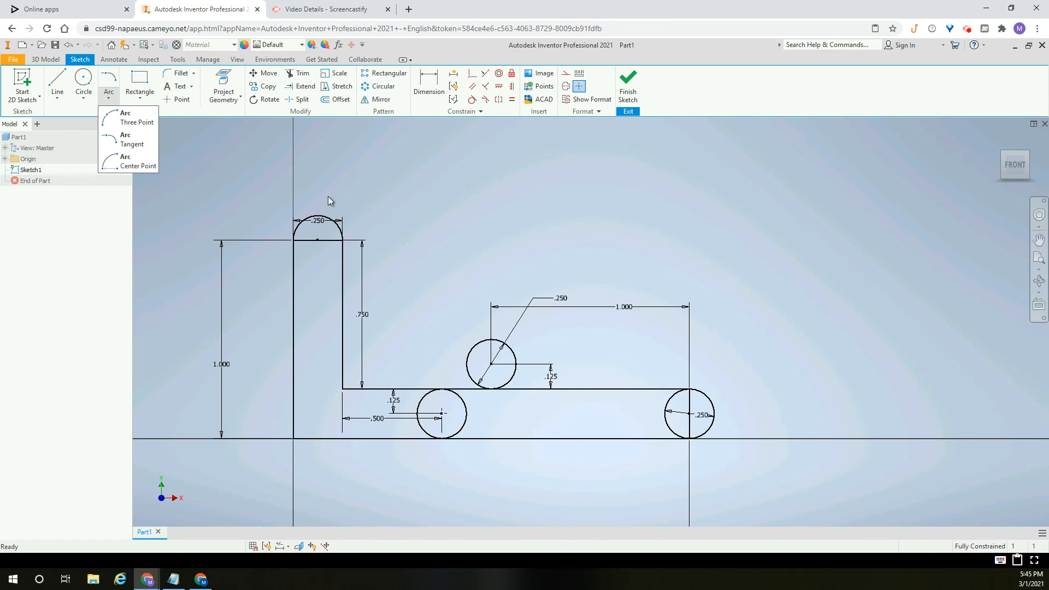
left_click(430, 183)
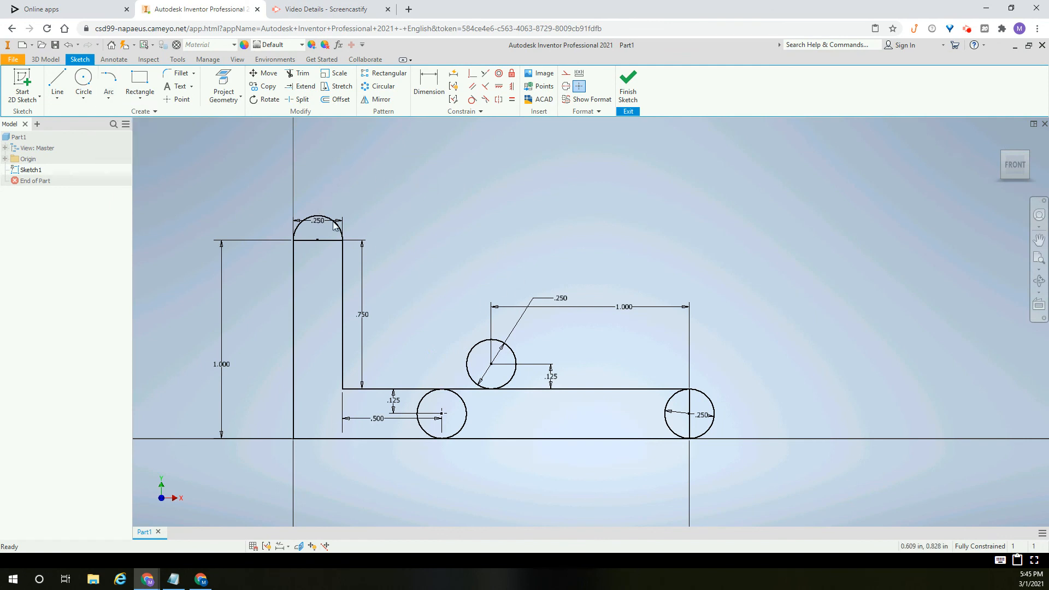
left_click(110, 100)
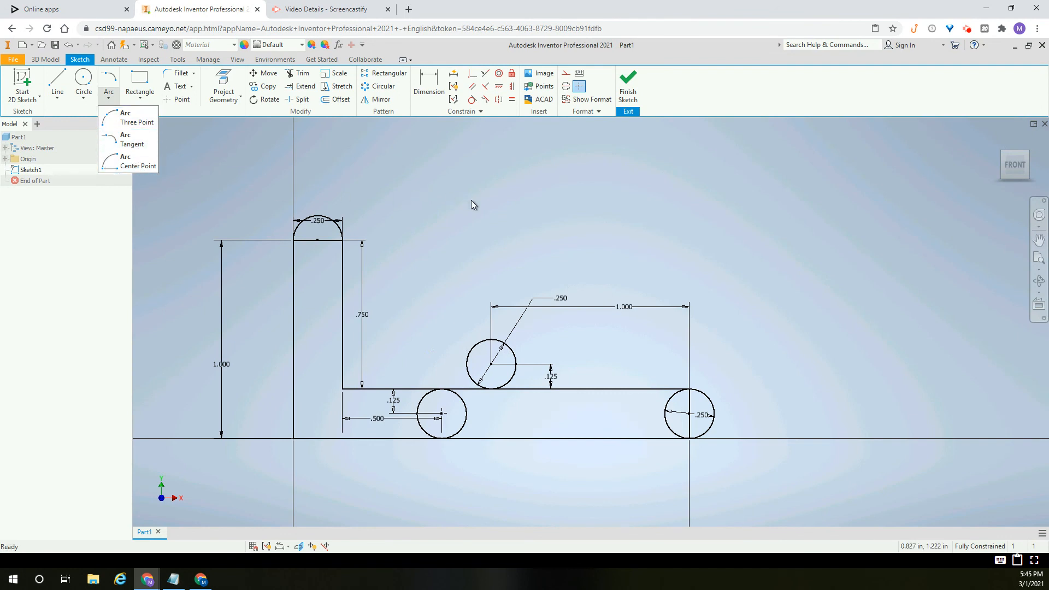
left_click(493, 205)
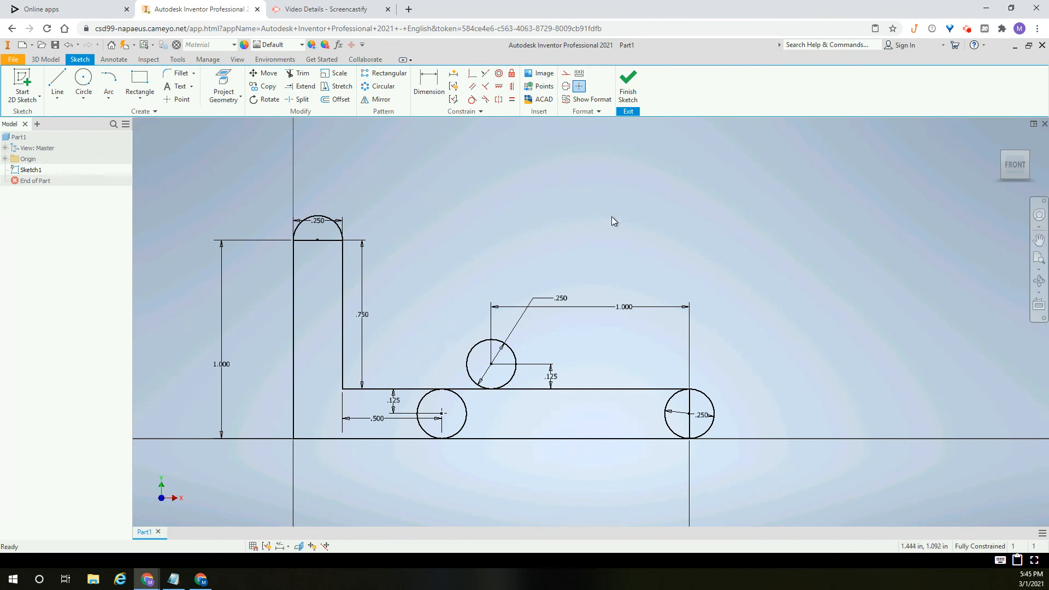